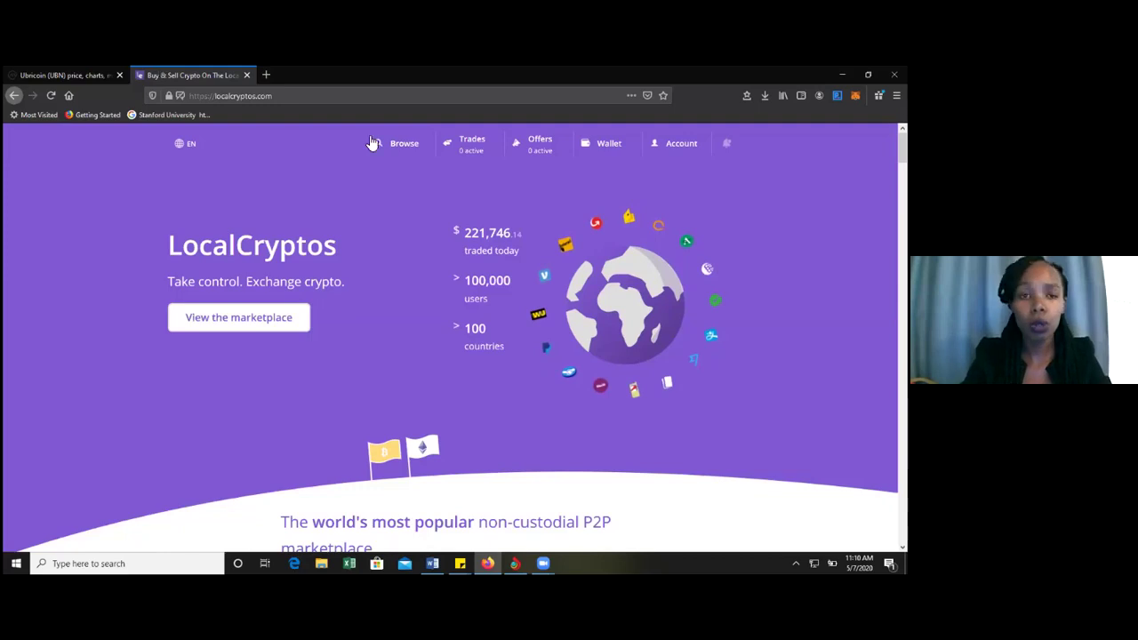
# Browse the LocalCryptos marketplace offers and choose Ethereum - ETH as the cryptocurrency
pyautogui.click(404, 145)
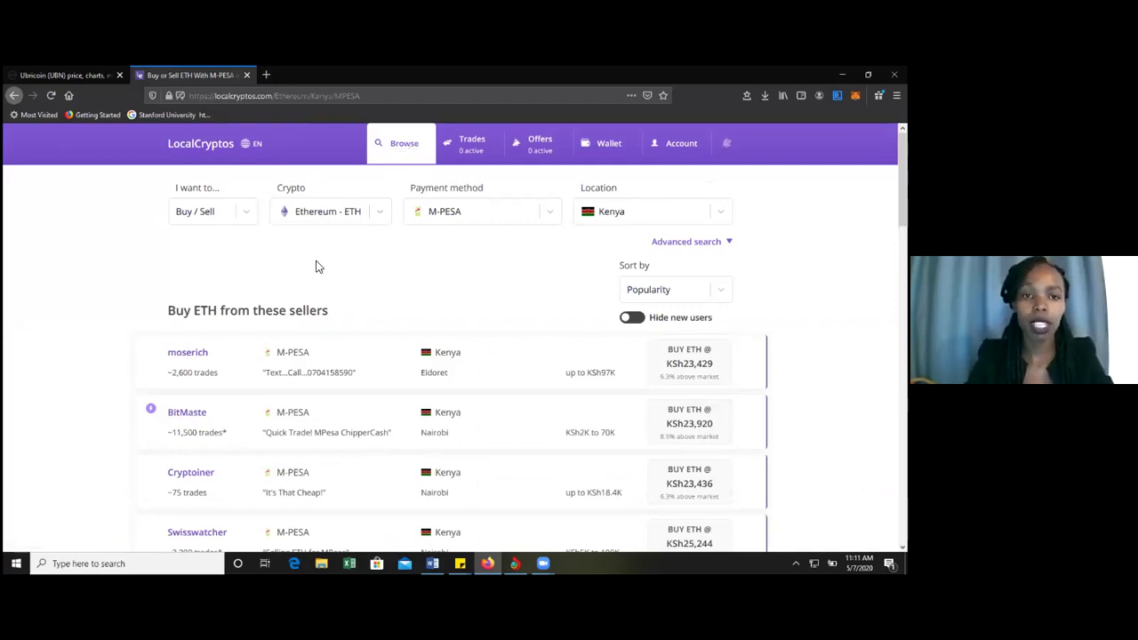
pyautogui.click(377, 215)
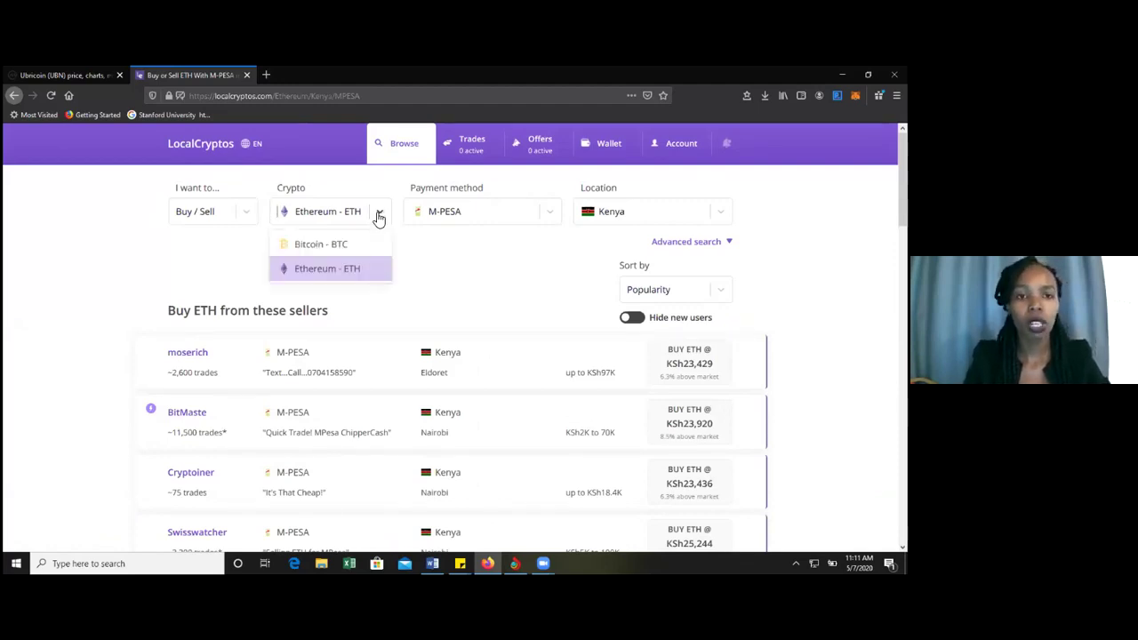
pyautogui.click(338, 280)
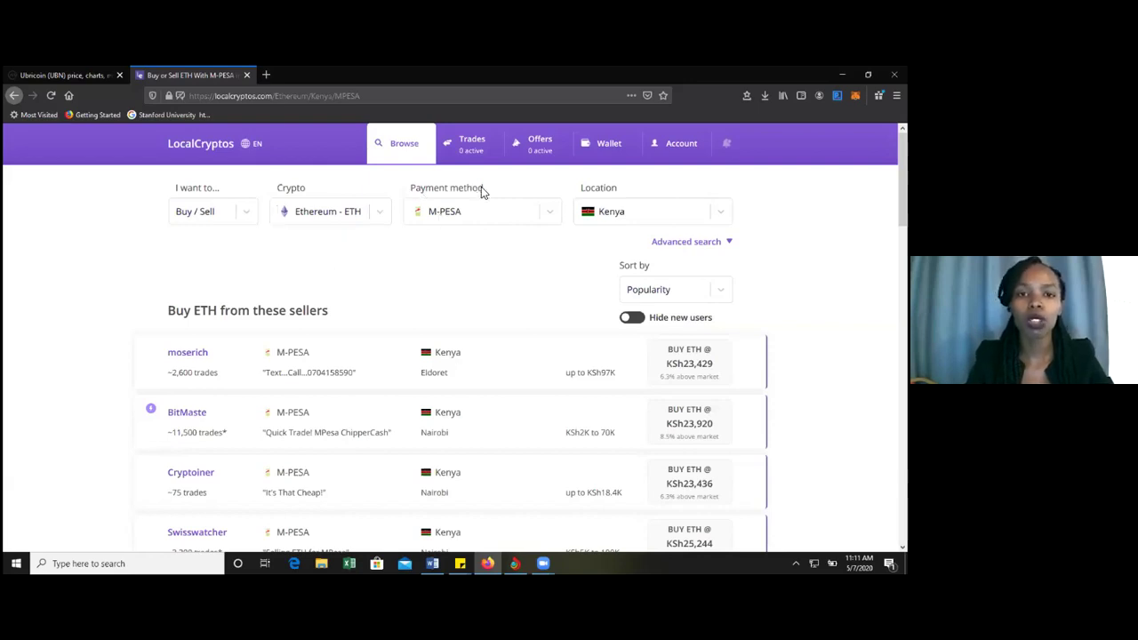
# Filter the Ethereum offers in Kenya by the International wire payment method
pyautogui.click(554, 218)
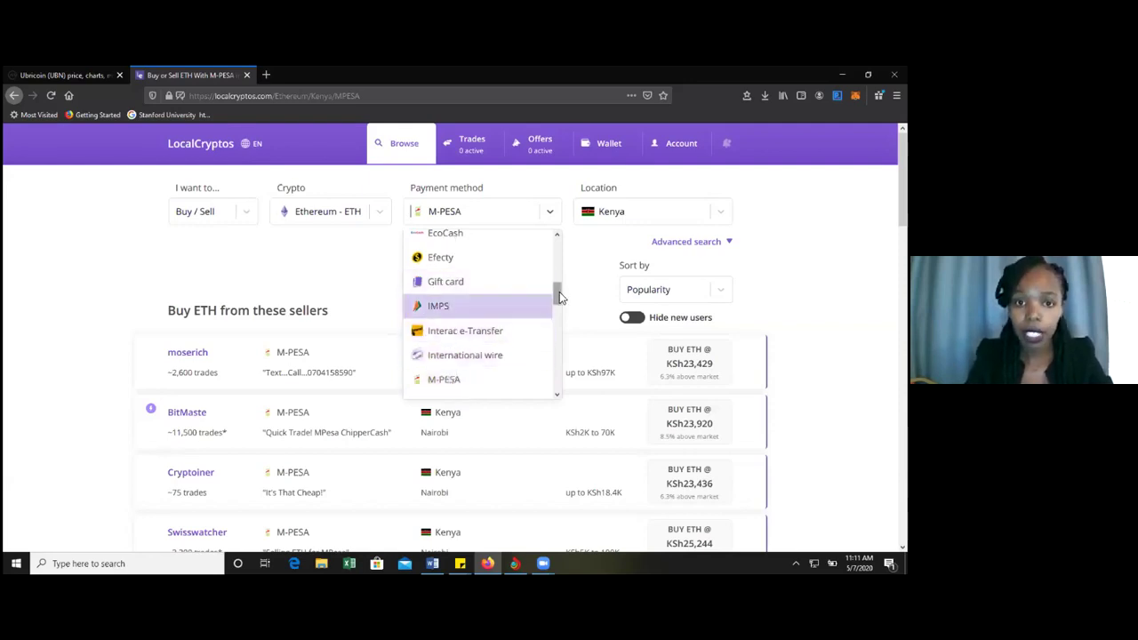
pyautogui.moveTo(559, 292)
pyautogui.mouseDown()
pyautogui.moveTo(559, 338)
pyautogui.moveTo(559, 289)
pyautogui.mouseUp()
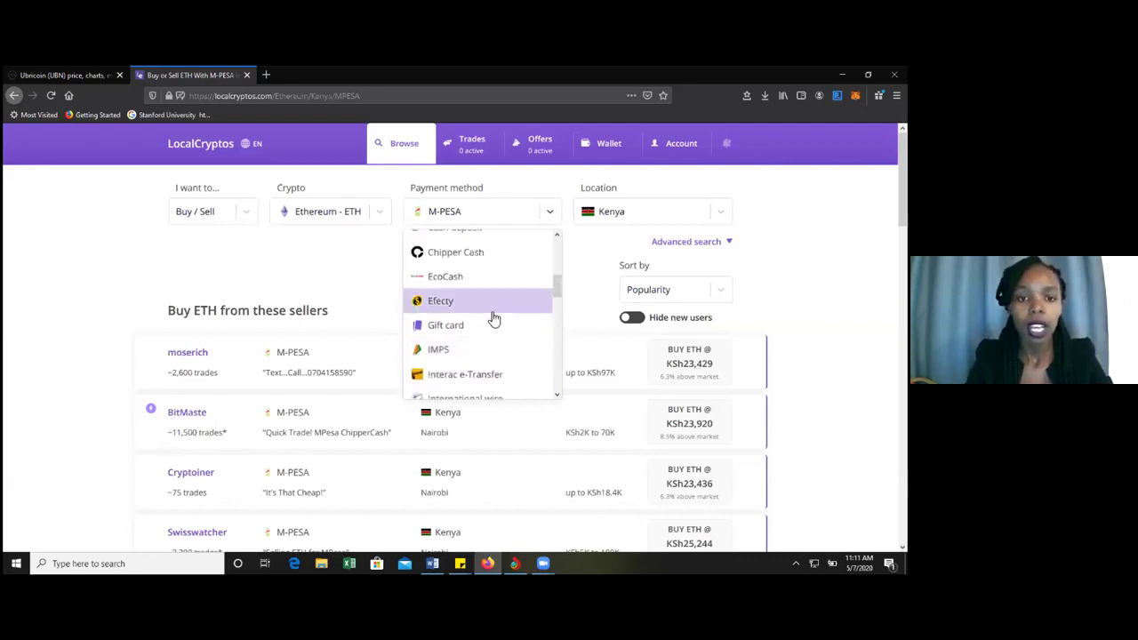
pyautogui.scroll(-2, 480, 311)
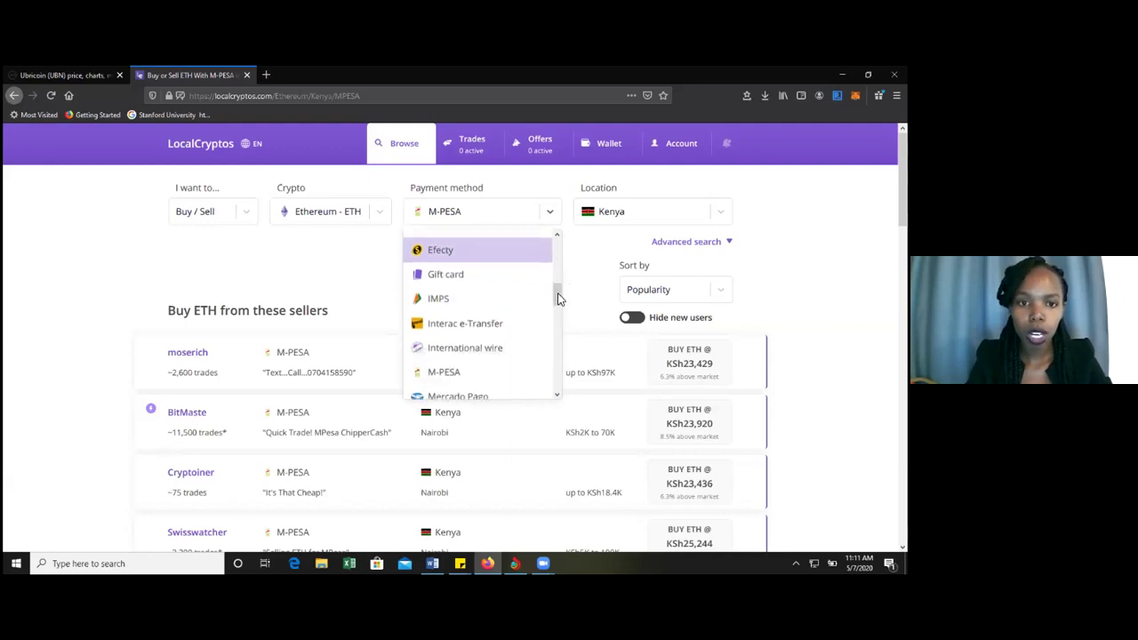
pyautogui.click(456, 344)
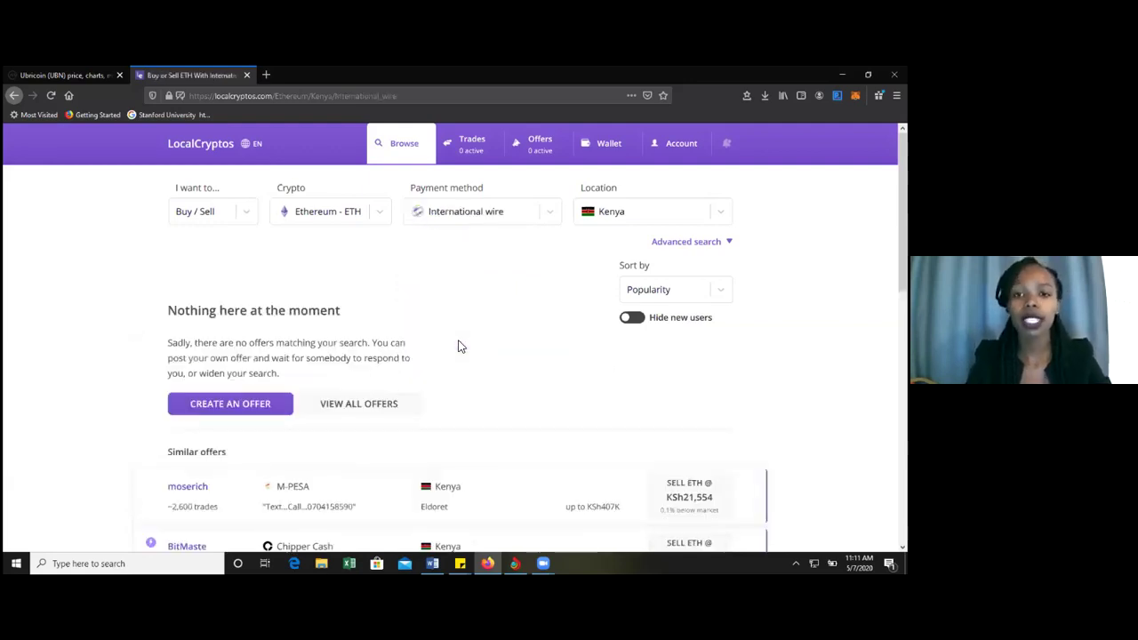
pyautogui.click(720, 212)
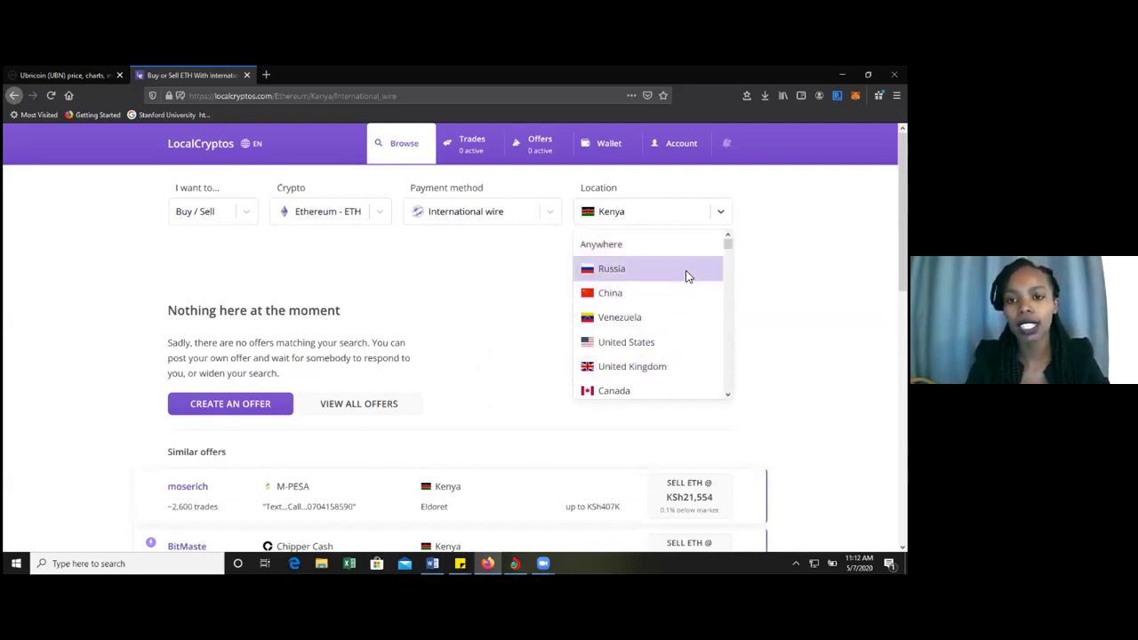
pyautogui.scroll(-5, 686, 276)
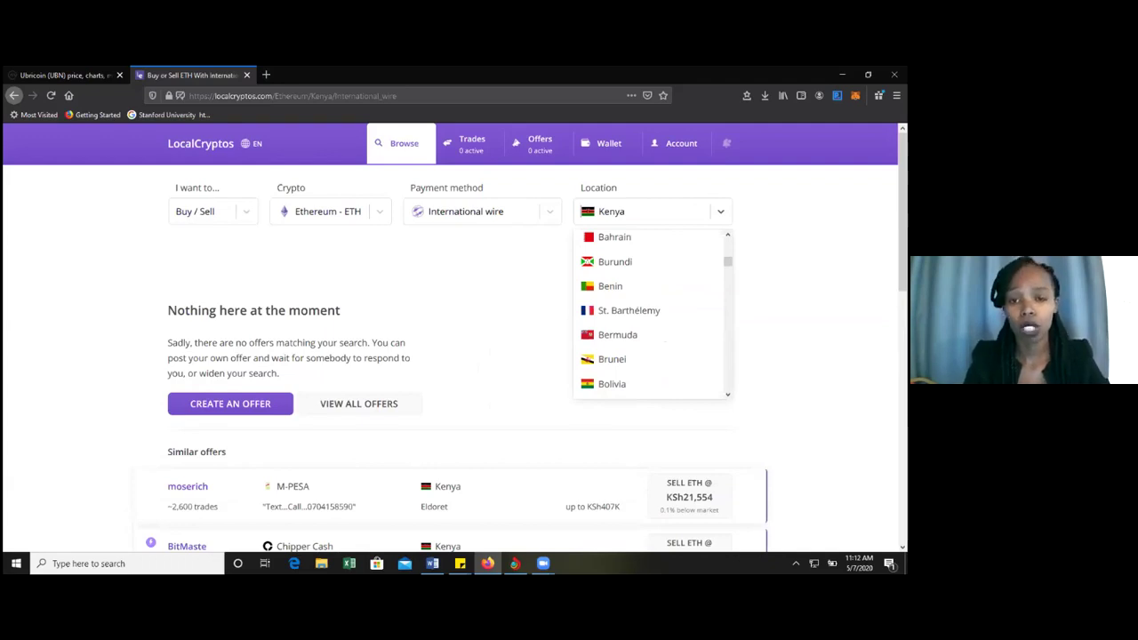
pyautogui.scroll(4, 640, 266)
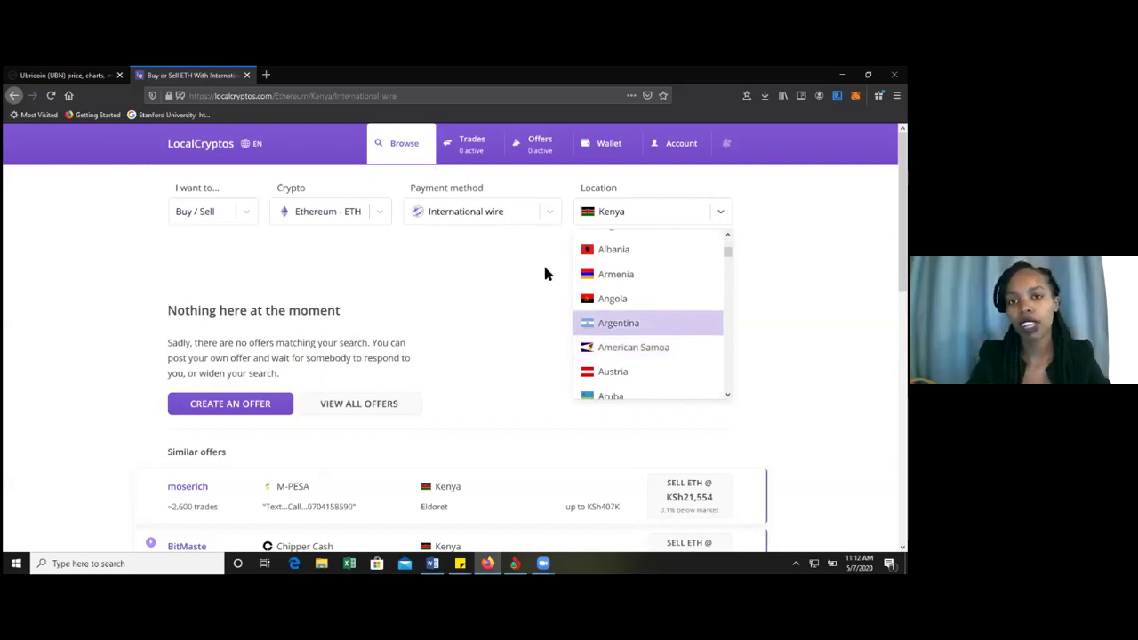
# Set the payment method filter for the Ethereum offers in Kenya to M-PESA
pyautogui.click(549, 216)
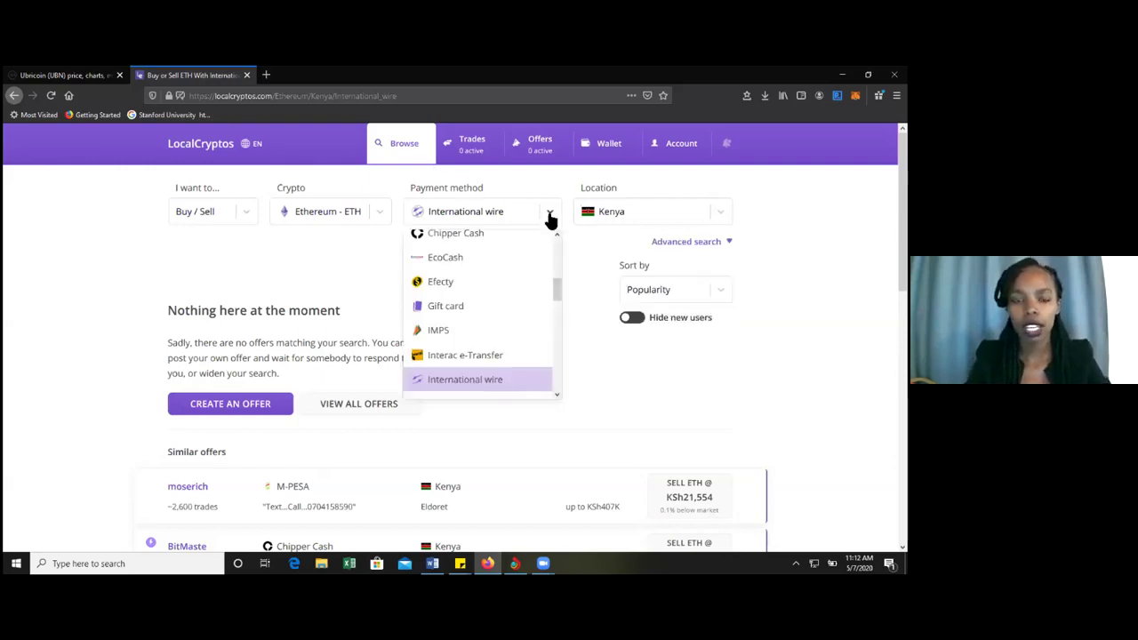
pyautogui.write('mp')
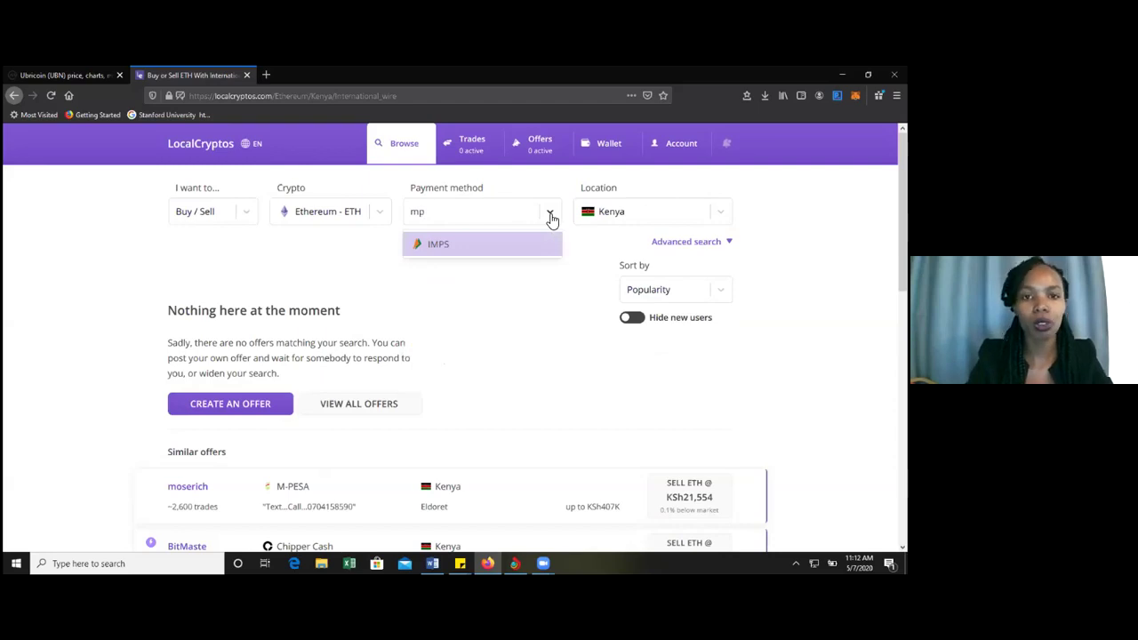
pyautogui.press('BackSpace')
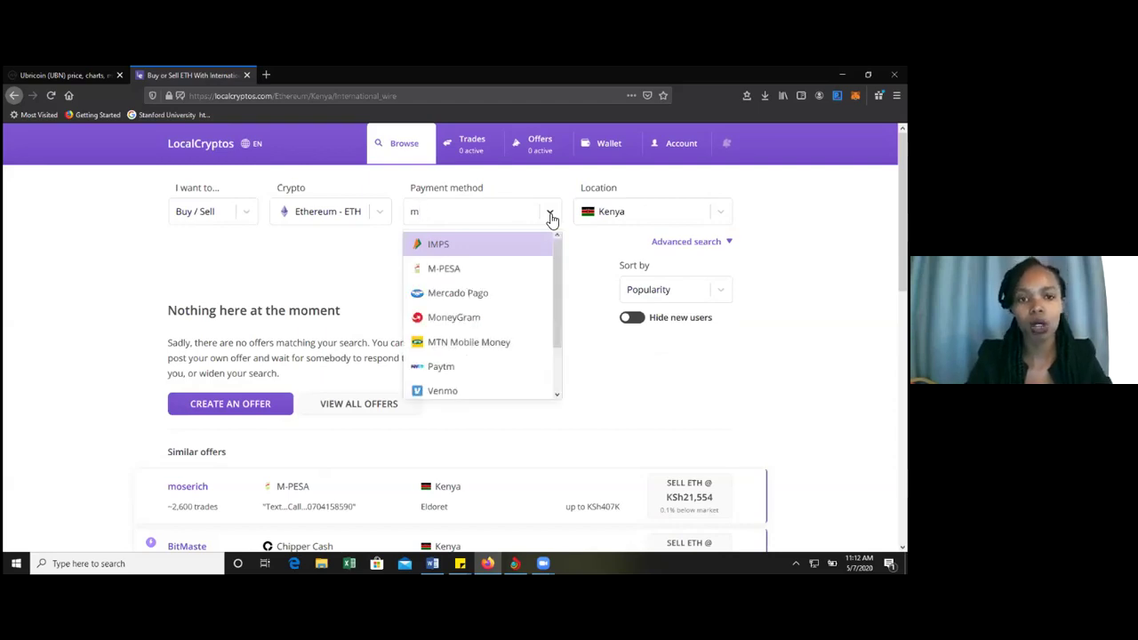
pyautogui.click(468, 279)
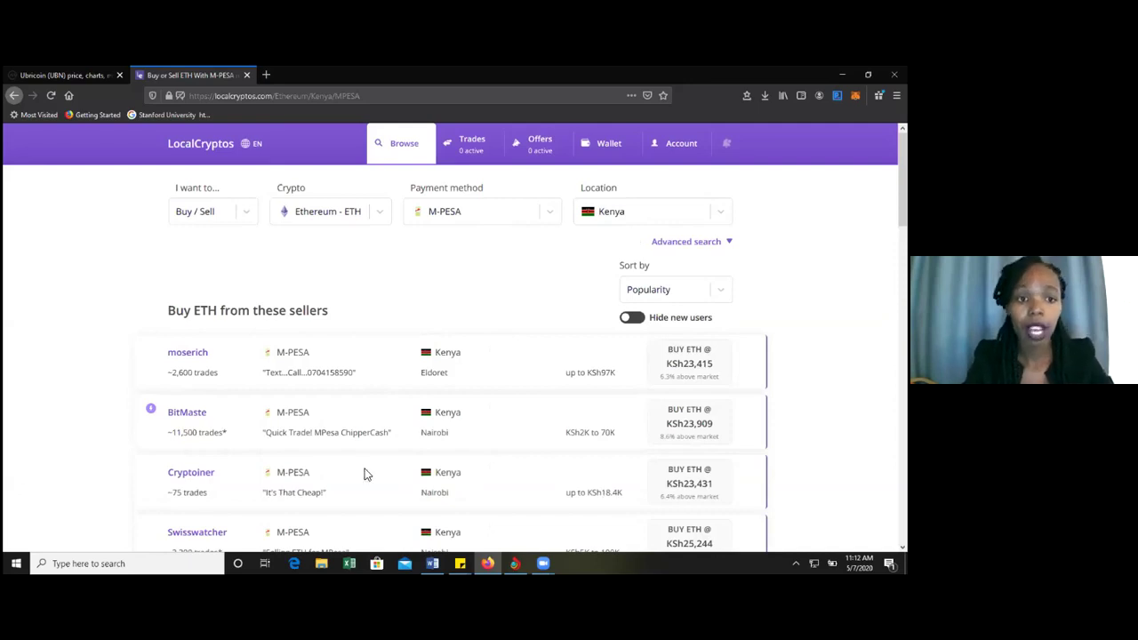
# Open the Nairobi seller's M-PESA offer for buying ETH with the KSh2K to 70K limit
pyautogui.scroll(-2, 97, 324)
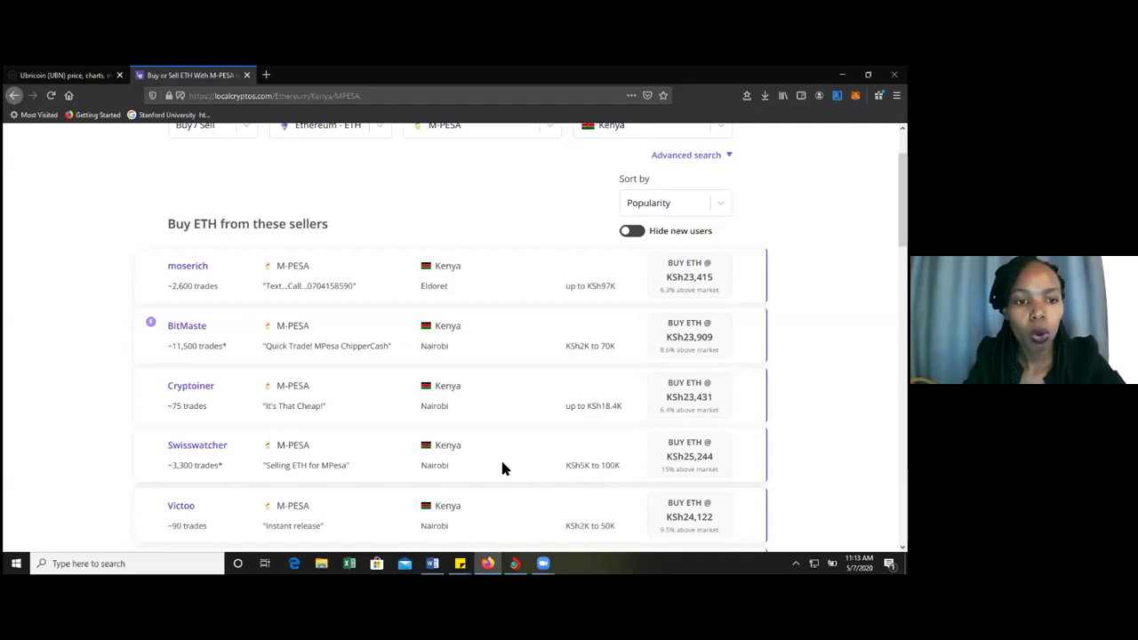
pyautogui.scroll(-2, 502, 466)
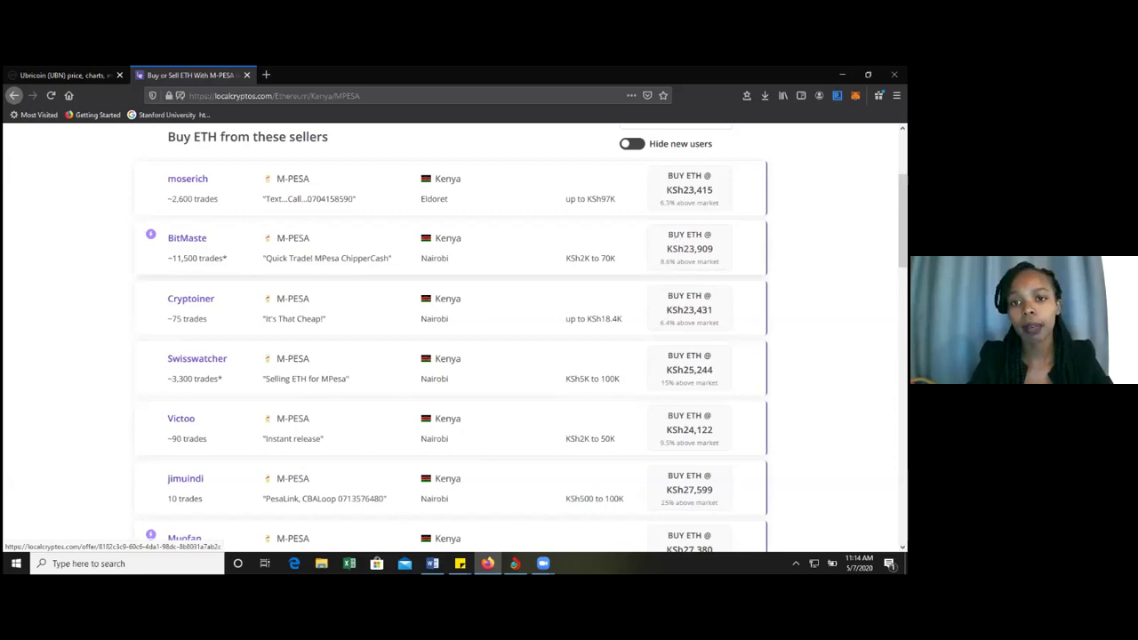
pyautogui.click(693, 257)
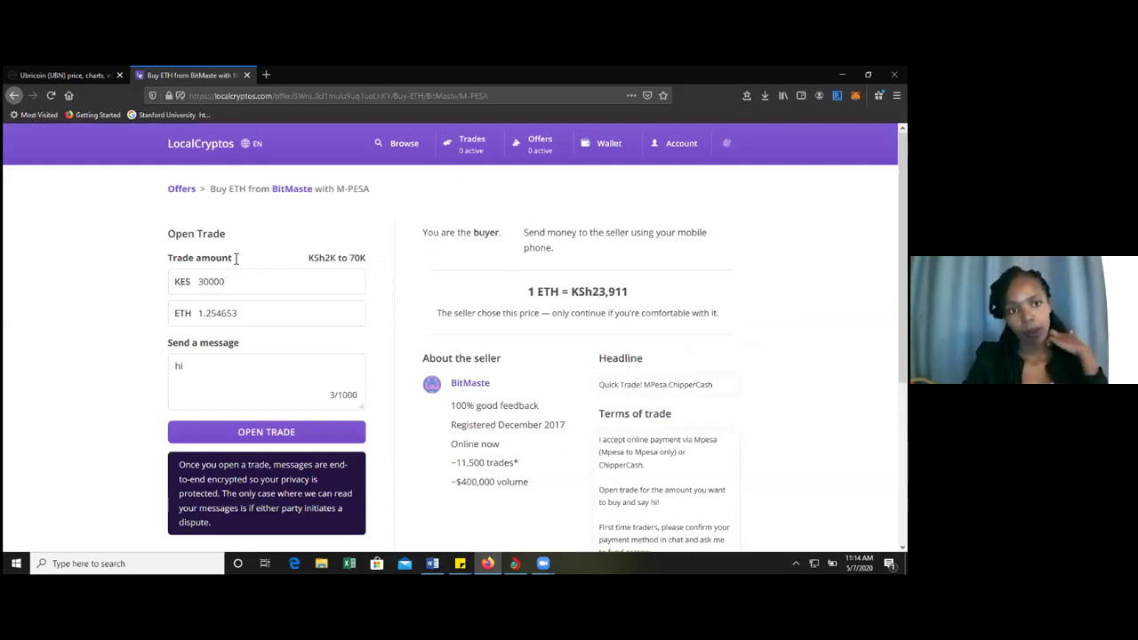
# Set the trade amount to 20000 KES and select the message text for the seller
pyautogui.moveTo(231, 283); pyautogui.dragTo(179, 291)
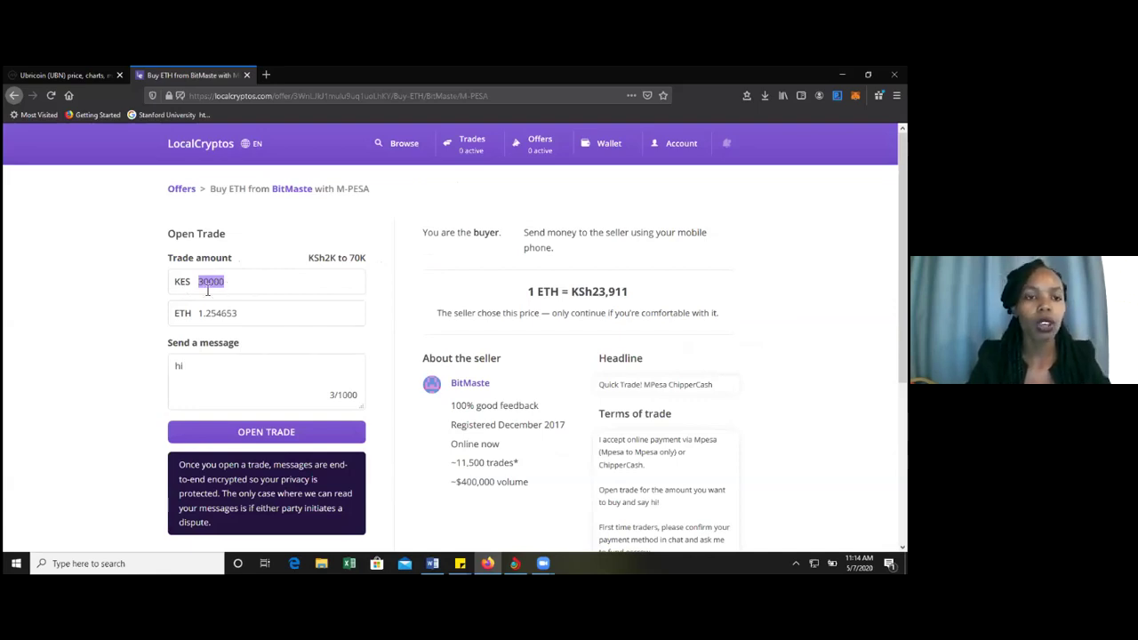
pyautogui.write('20000')
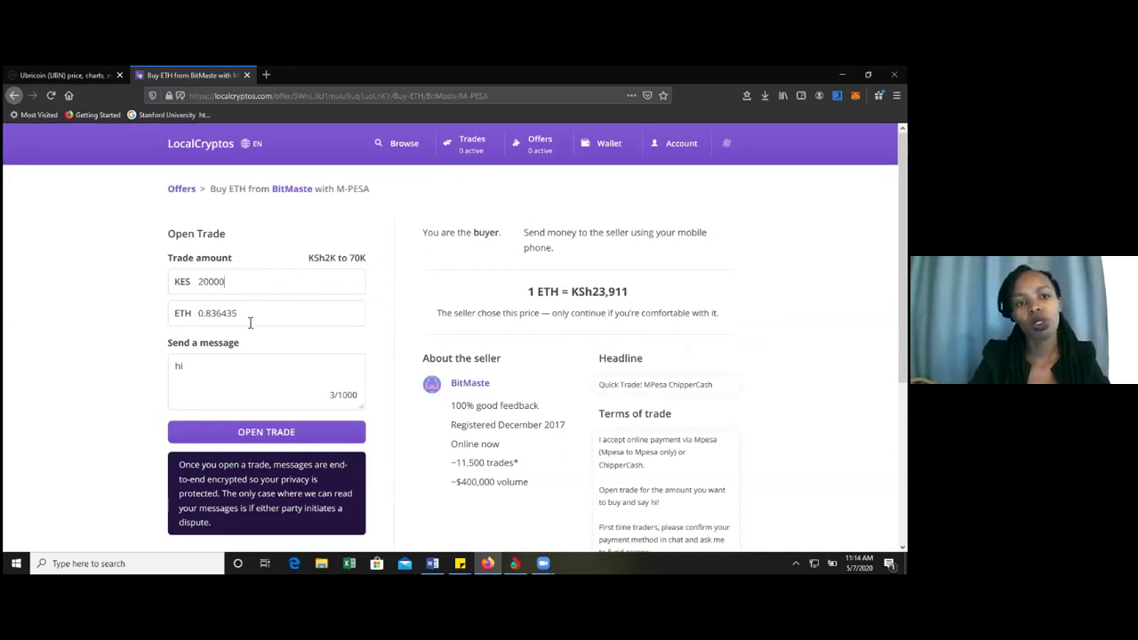
pyautogui.moveTo(195, 366); pyautogui.dragTo(167, 371)
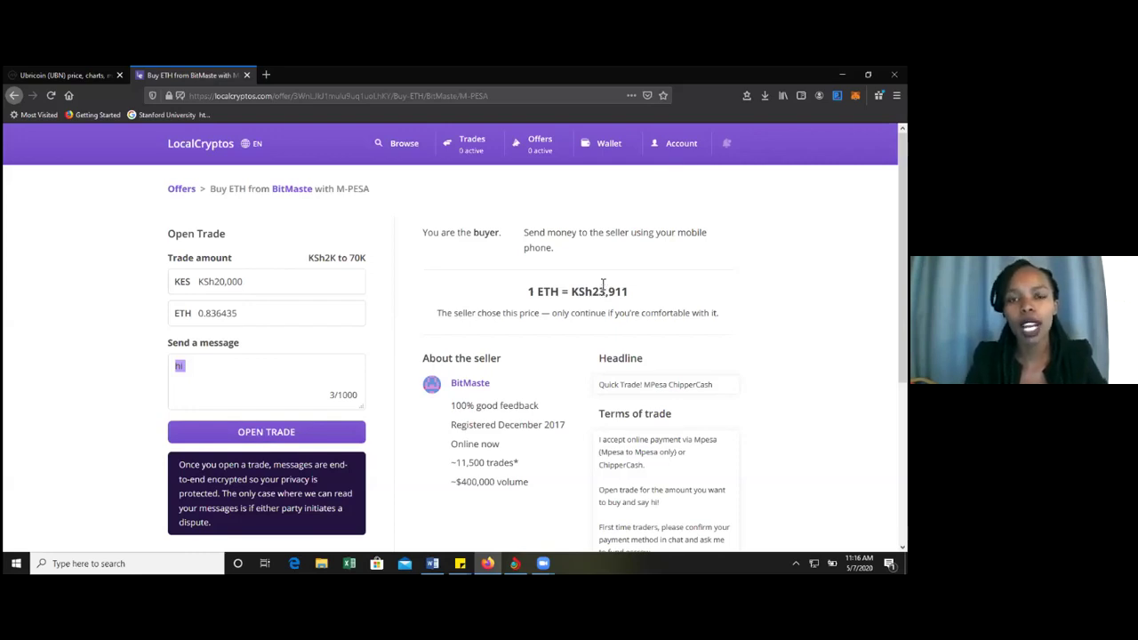
# Open the Ethereum wallet to view its balance and deposit addresses
pyautogui.click(605, 146)
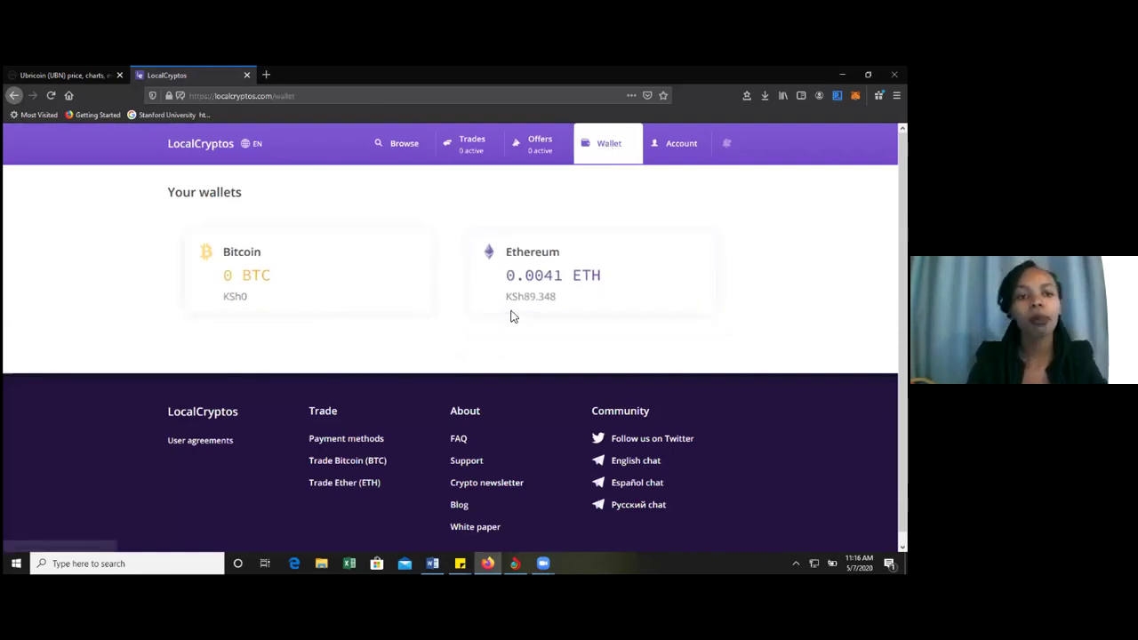
pyautogui.click(545, 267)
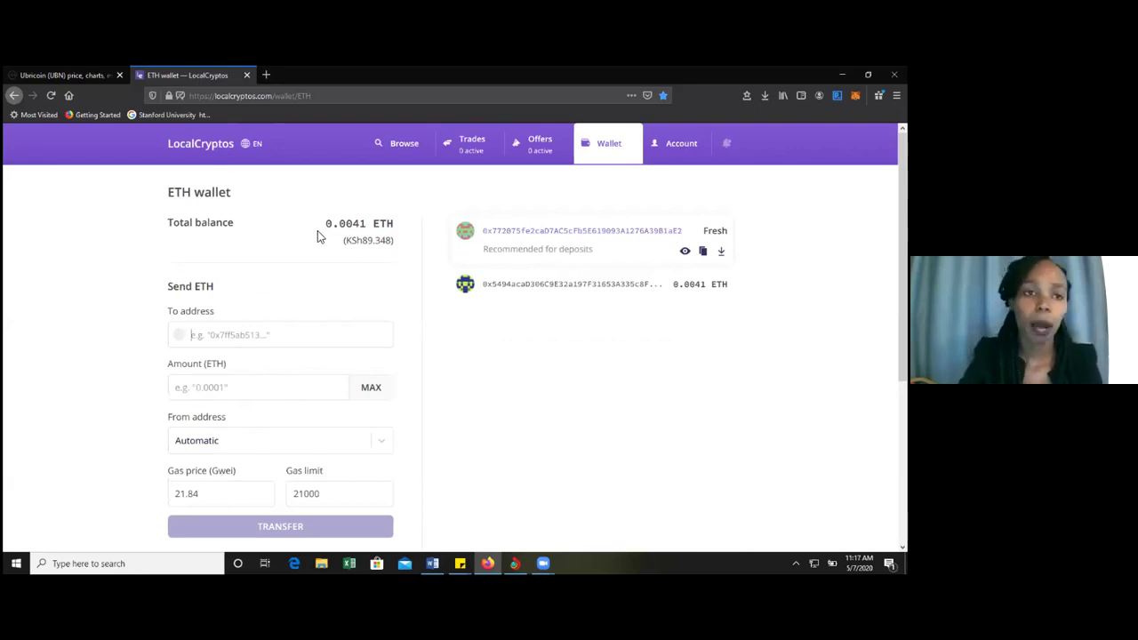
# Go to etherscan.io in a new browser tab, search for "Ubn" and open the Ubricoin (UBN) token
pyautogui.click(269, 74)
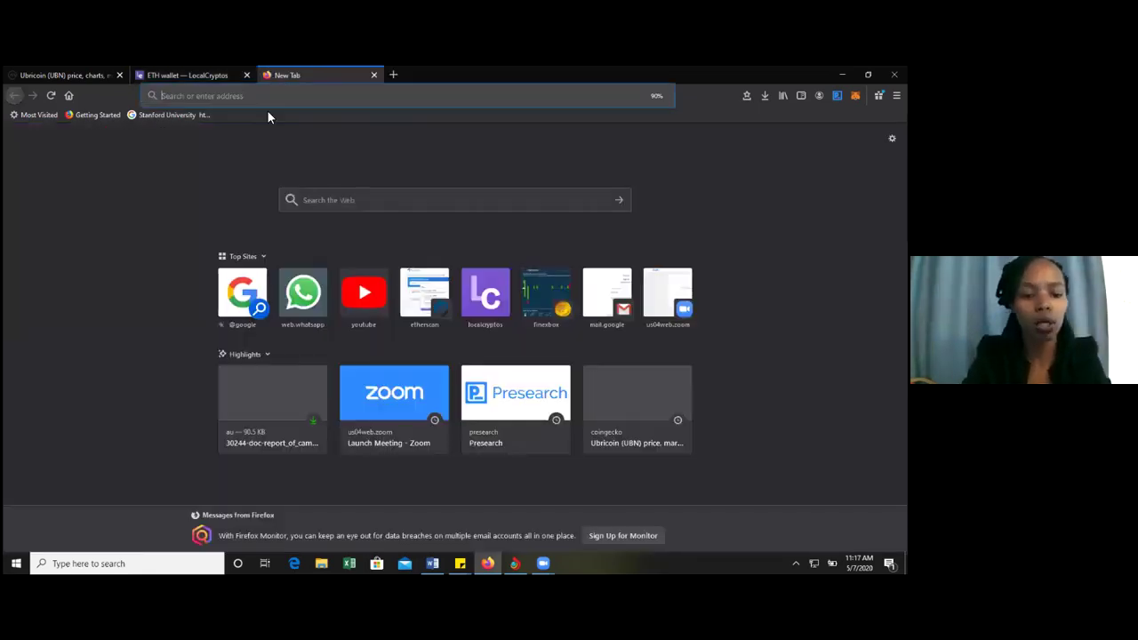
pyautogui.write('etherscan.io')
pyautogui.press('Return')
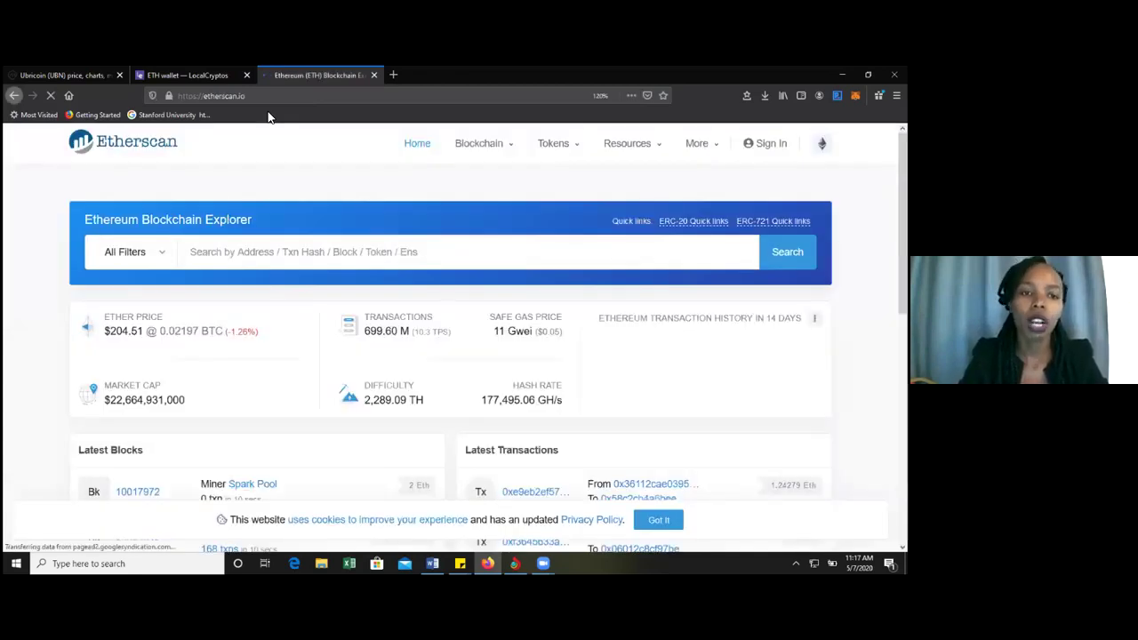
pyautogui.click(224, 261)
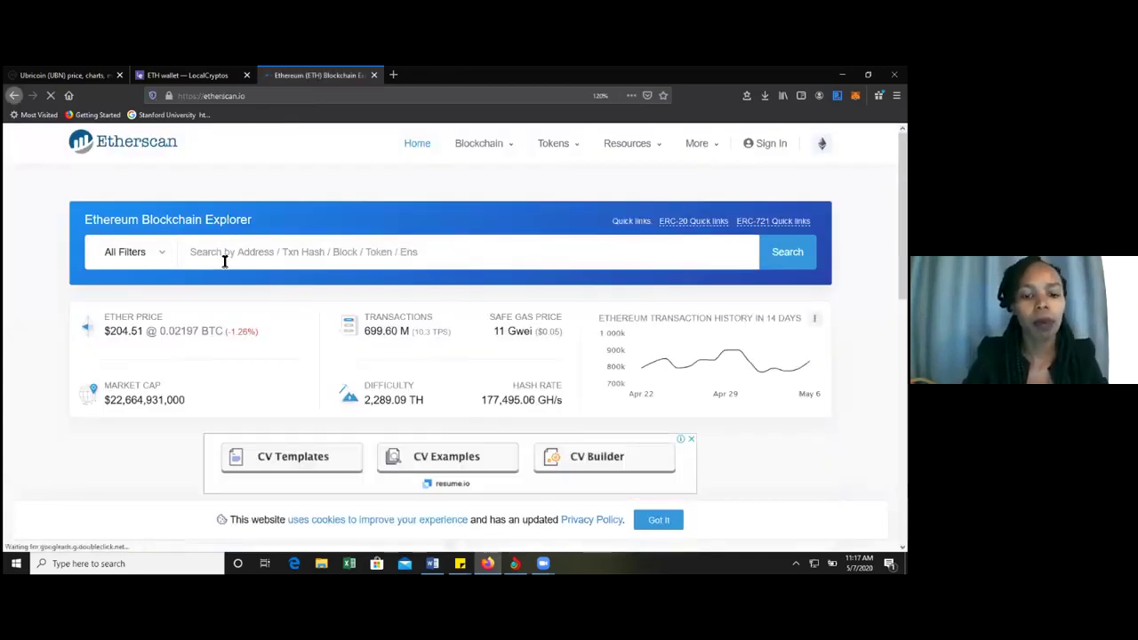
pyautogui.write('Ubn')
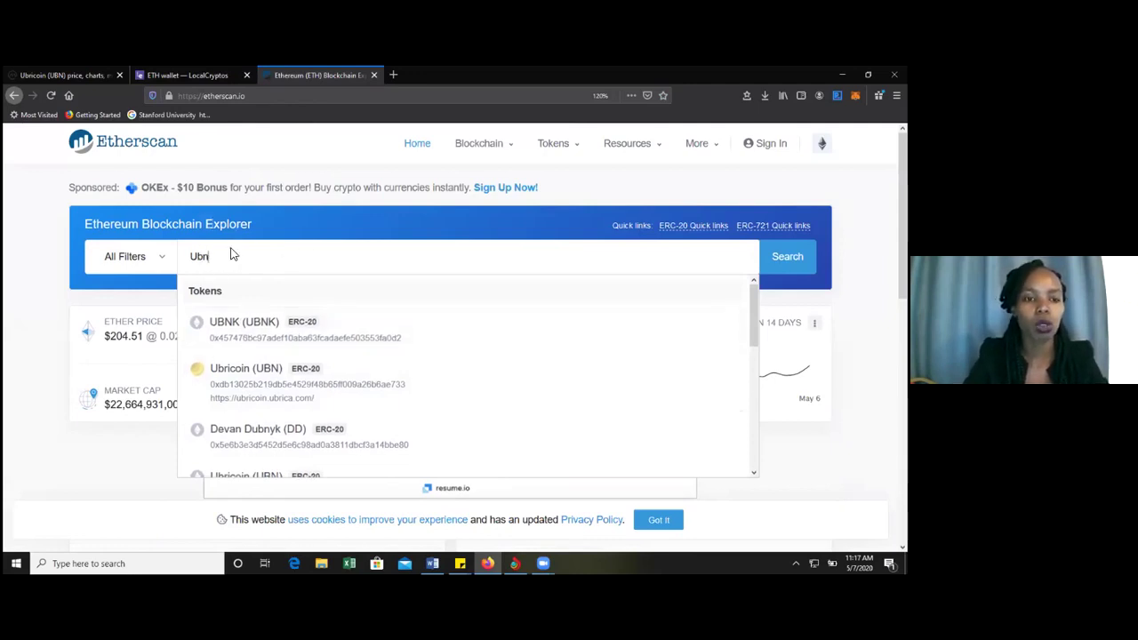
pyautogui.click(252, 388)
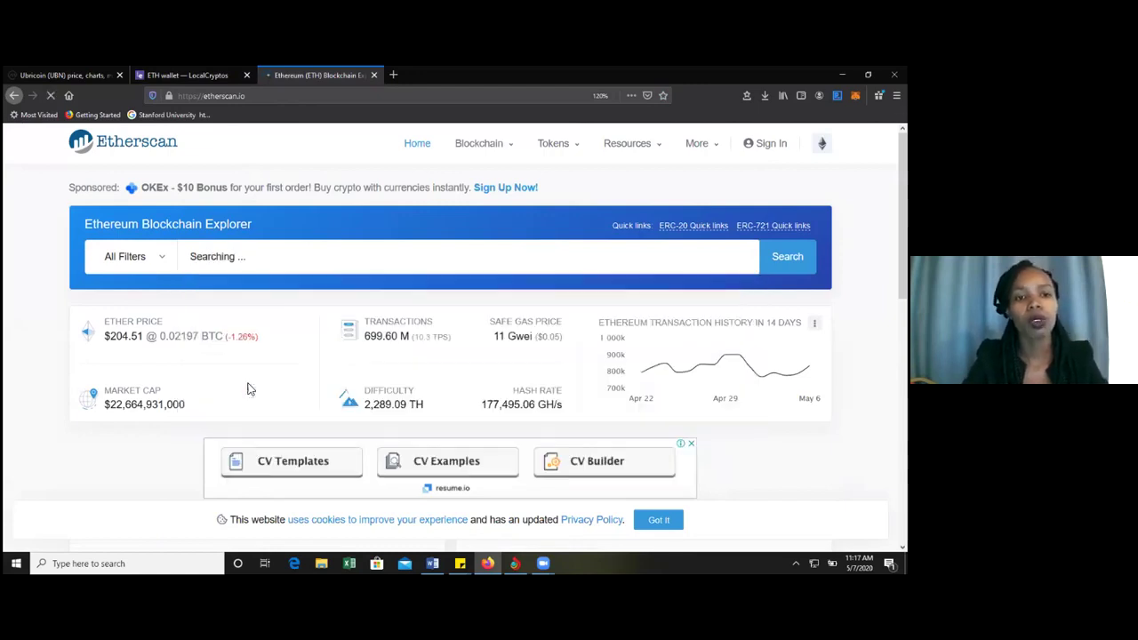
# Show the exchanges that list the Ubricoin token
pyautogui.scroll(-3, 66, 267)
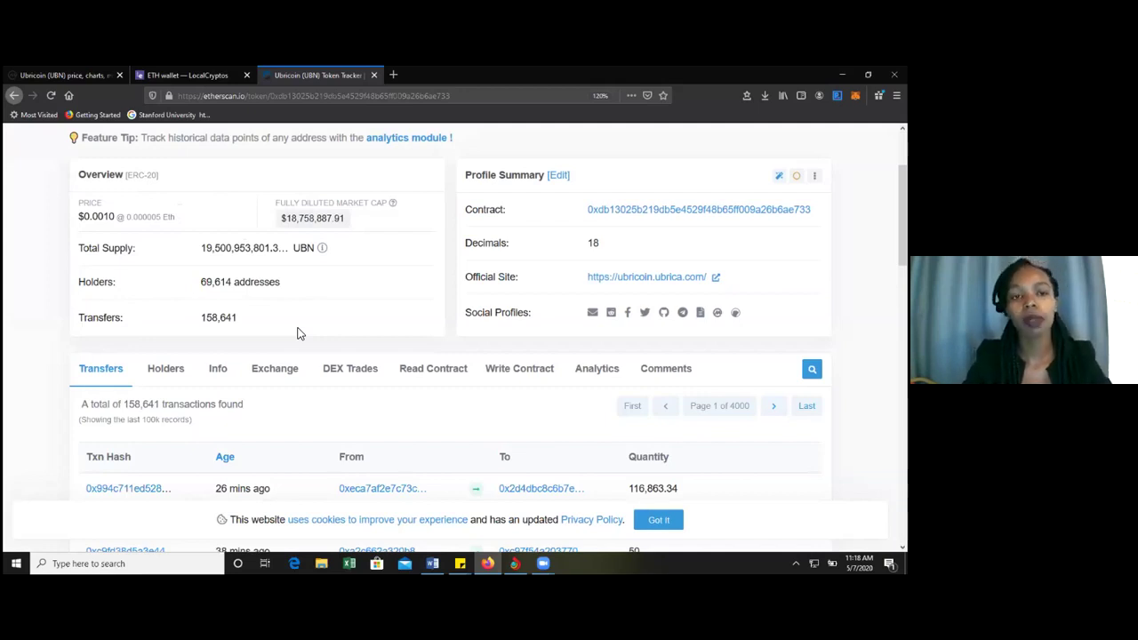
pyautogui.scroll(-1, 94, 395)
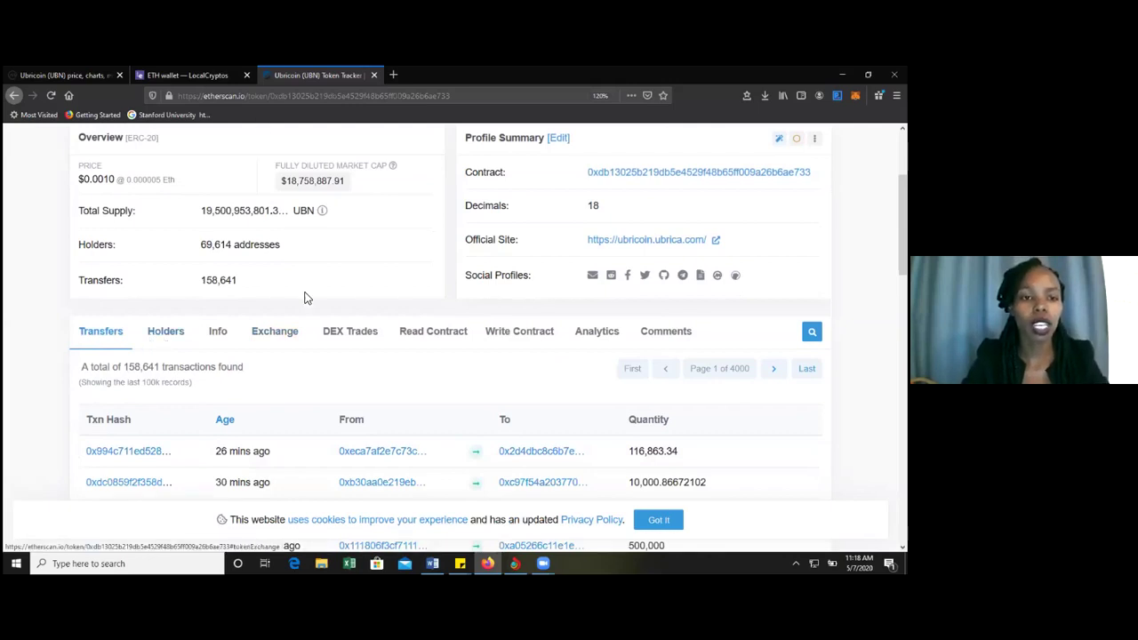
pyautogui.click(271, 342)
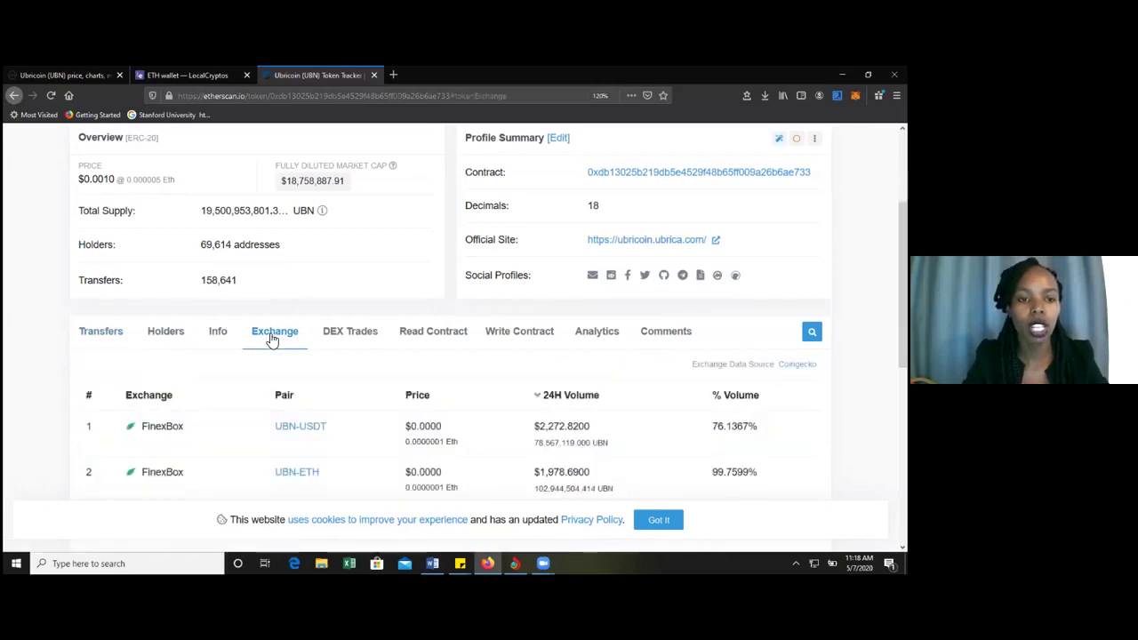
# Open the UBN-ETH trading pair on EtherFlyer from the exchange list and look over its price chart
pyautogui.scroll(-3, 59, 303)
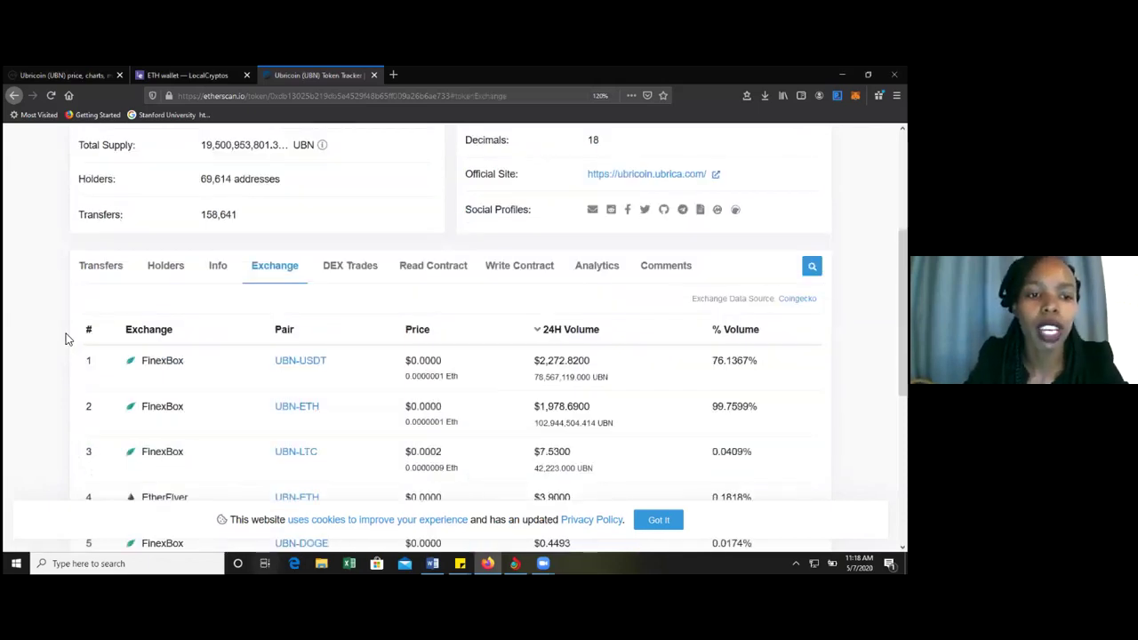
pyautogui.scroll(-3, 53, 274)
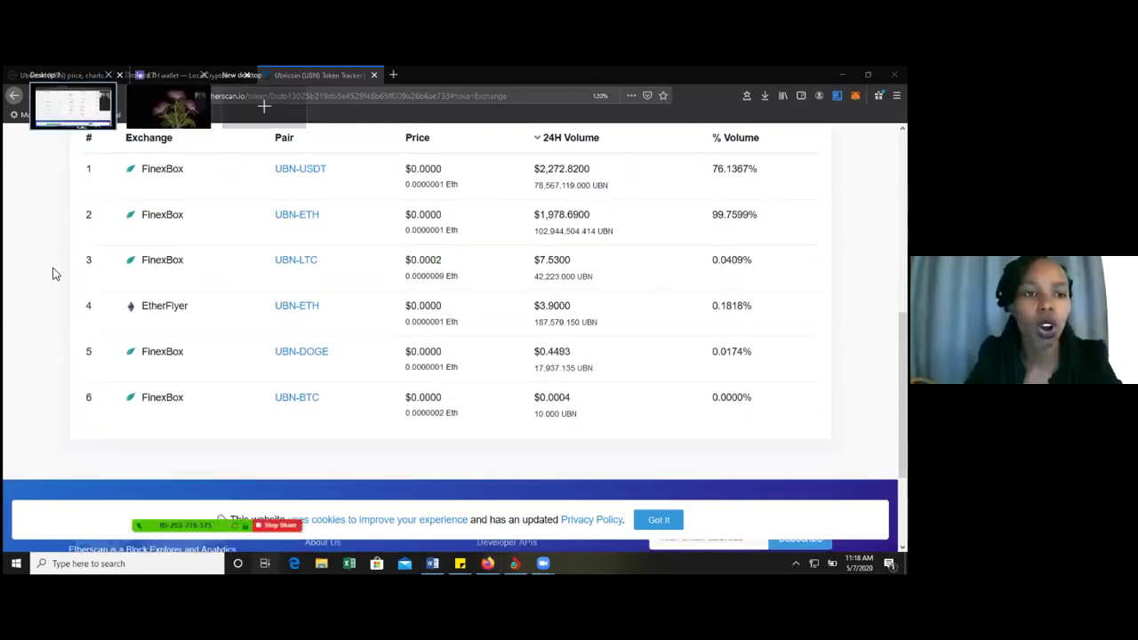
pyautogui.scroll(2, 58, 350)
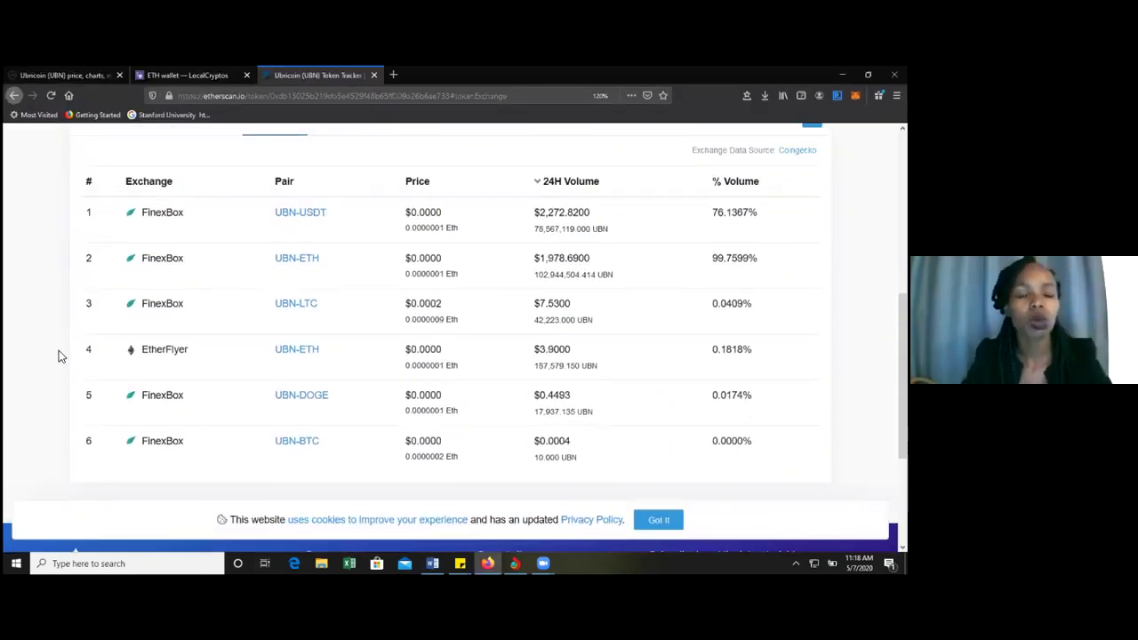
pyautogui.click(307, 354)
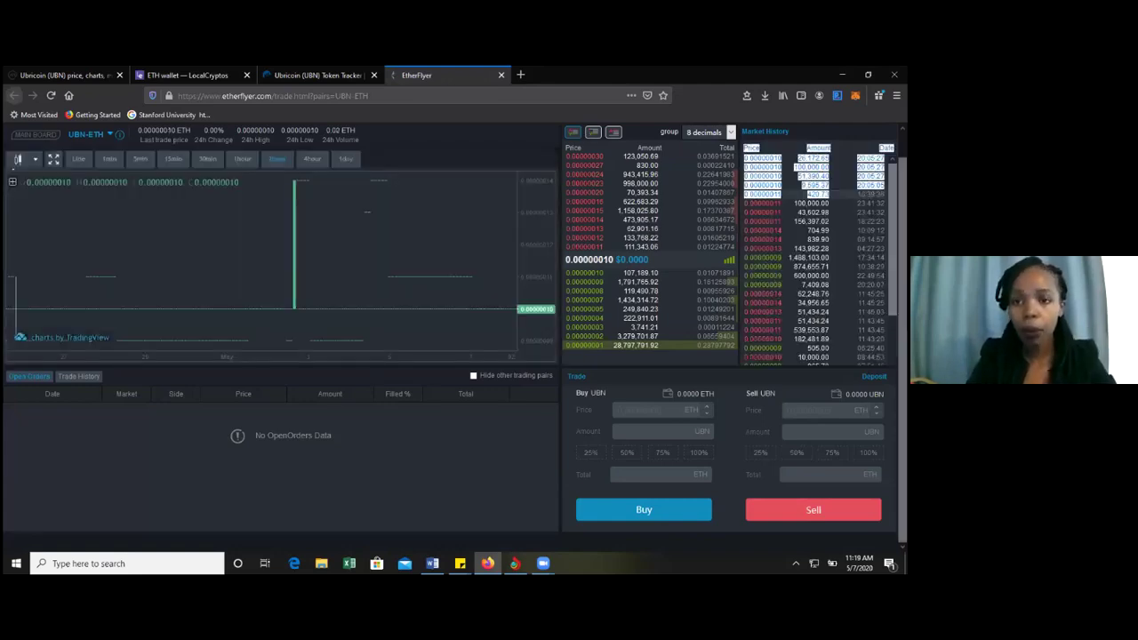
pyautogui.moveTo(109, 324); pyautogui.dragTo(98, 391)
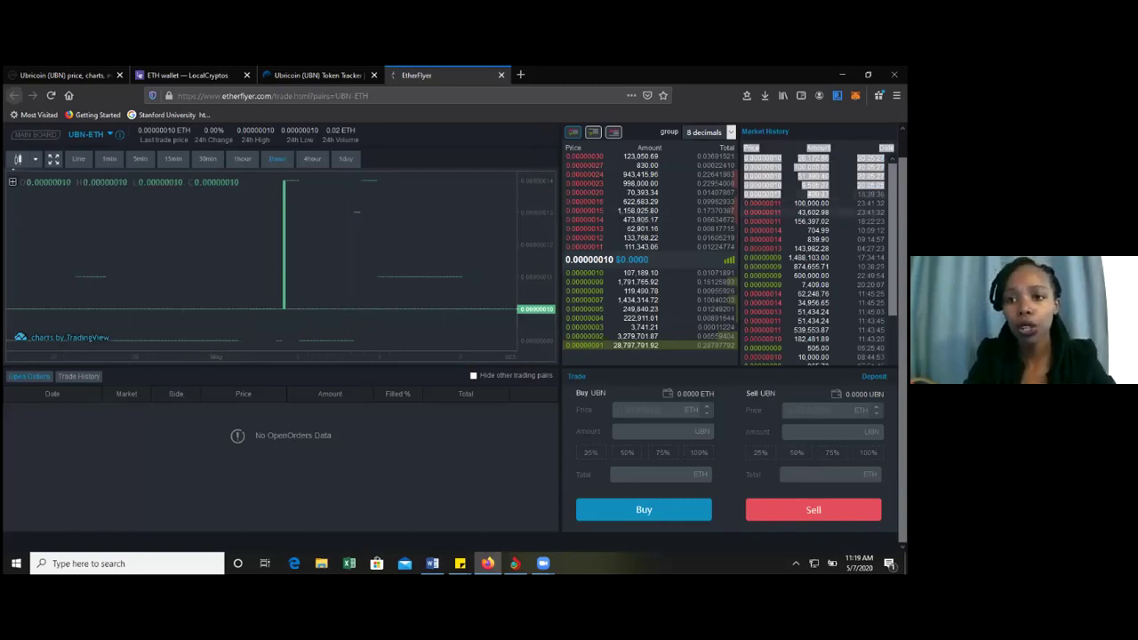
# Open the account's wallet page on EtherFlyer
pyautogui.scroll(2, 639, 218)
pyautogui.scroll(1, 455, 249)
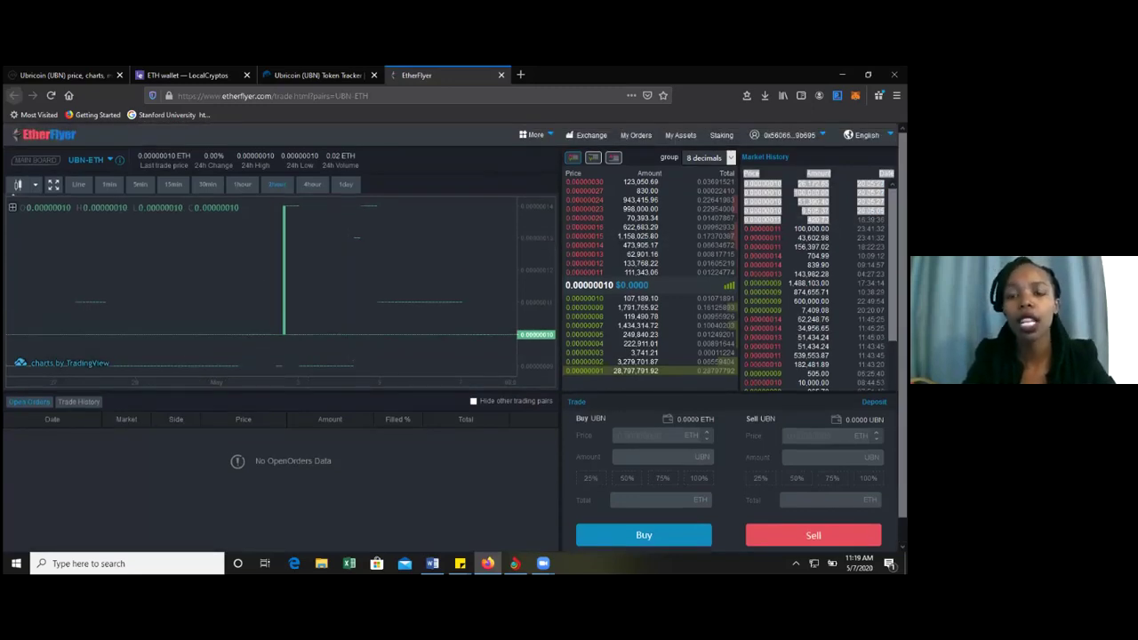
pyautogui.moveTo(789, 135)
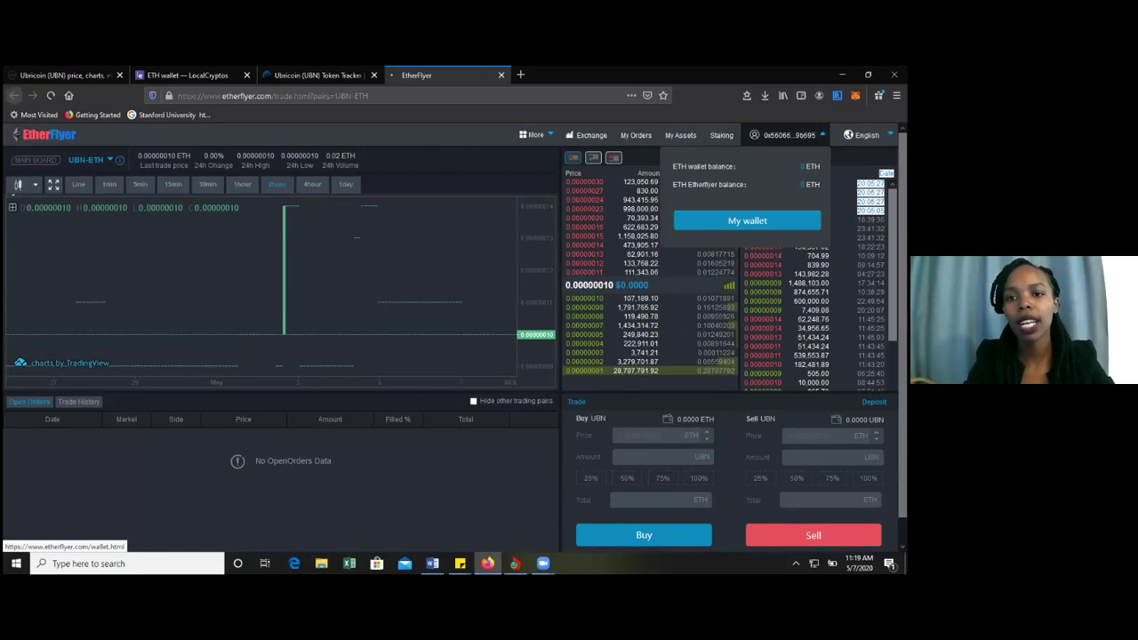
pyautogui.click(746, 220)
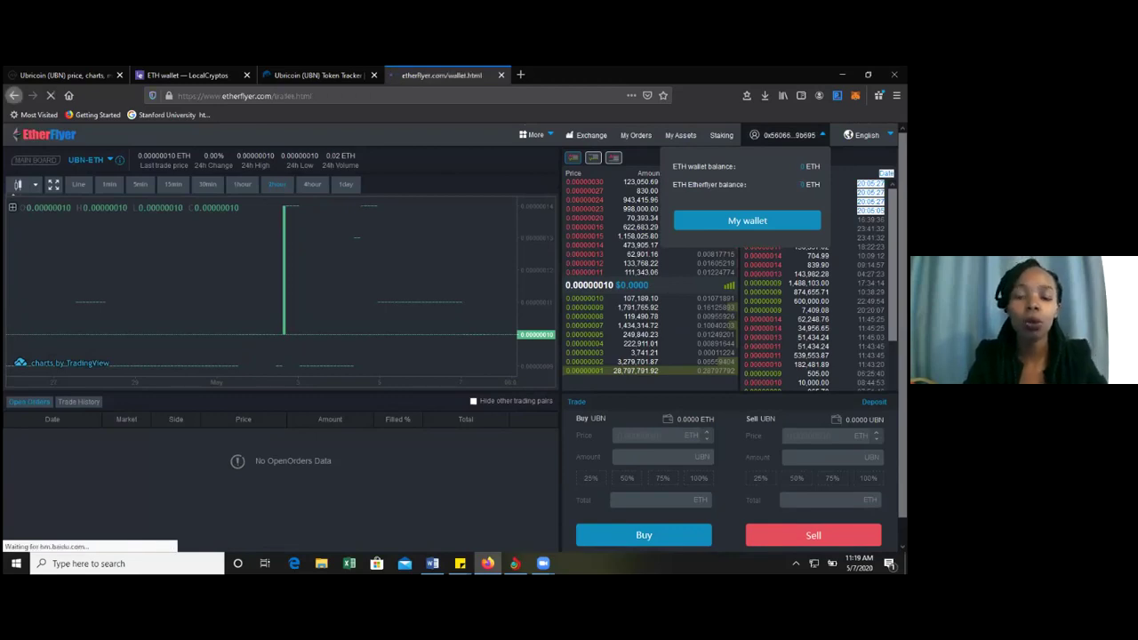
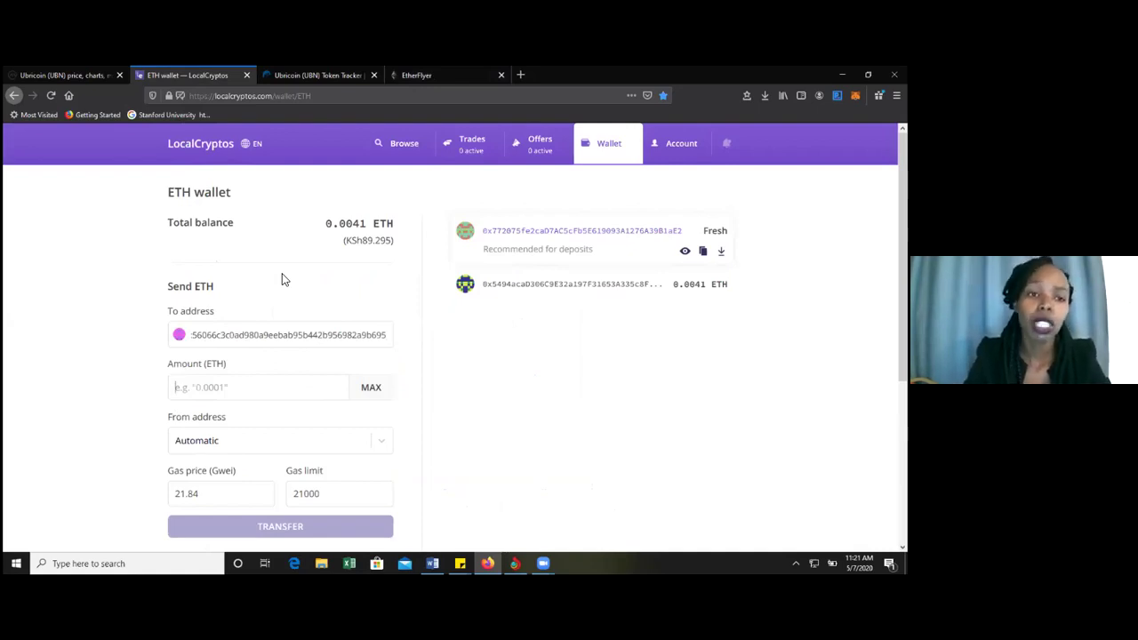
# Review the EtherFlyer wallet page alongside the Send ETH form in the LocalCryptos wallet, ending on the EtherFlyer wallet page
pyautogui.click(451, 72)
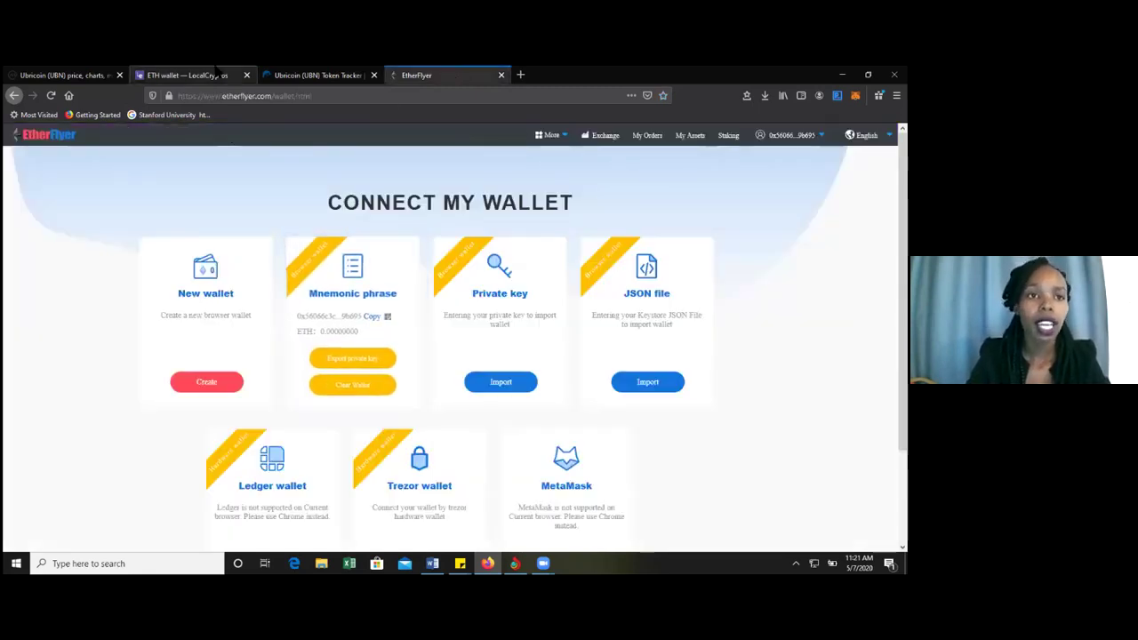
pyautogui.click(186, 75)
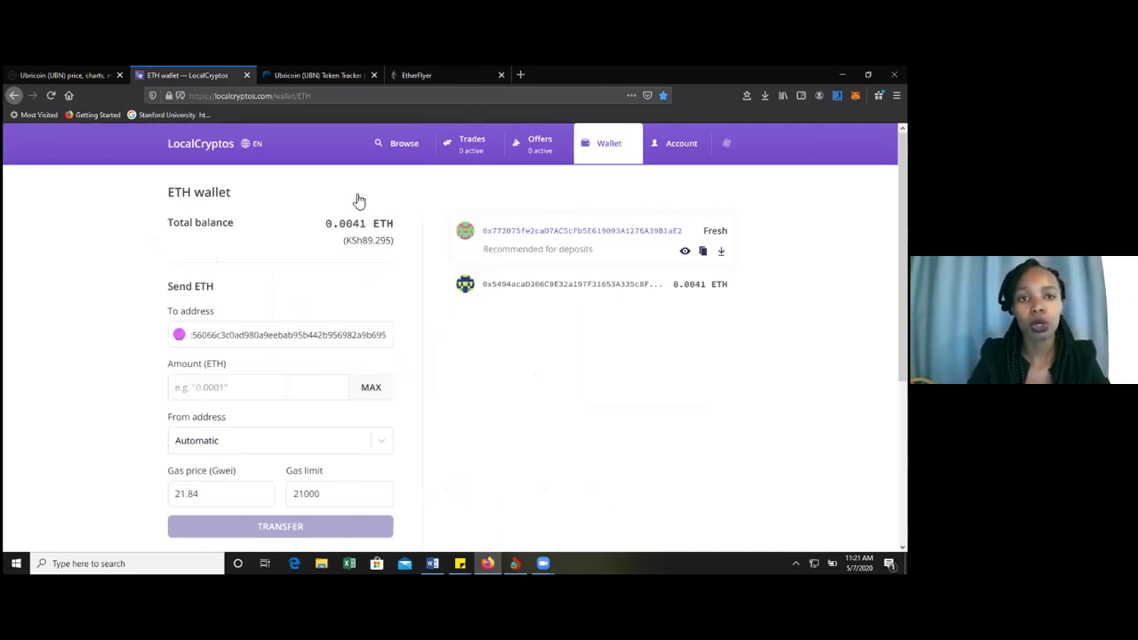
pyautogui.click(436, 71)
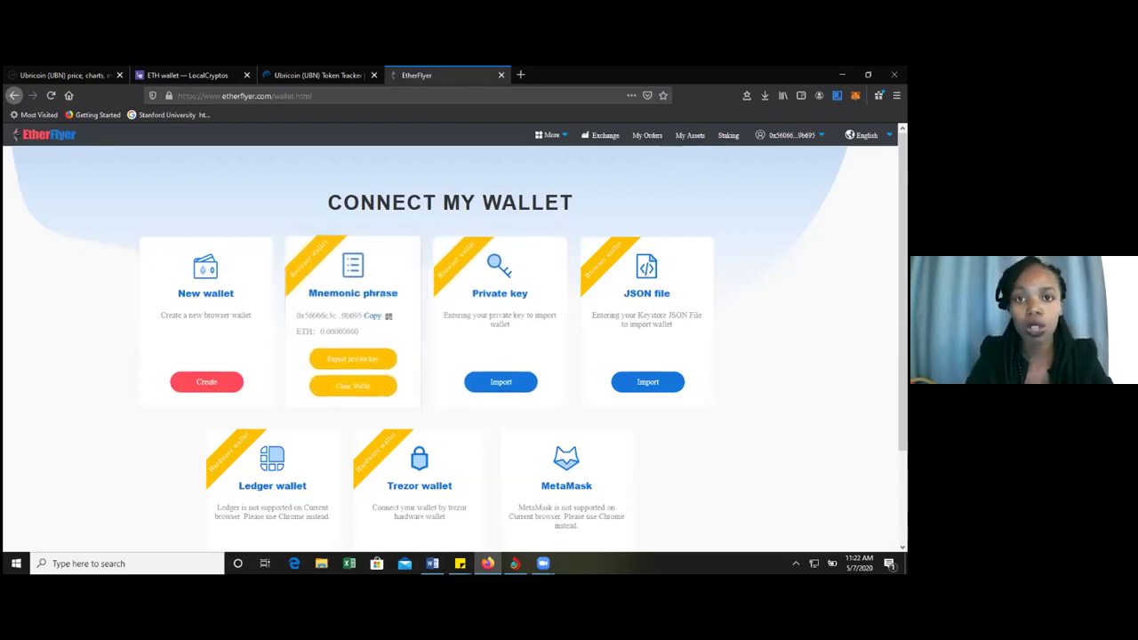
# Open My Assets with zero-balance assets included, search for "eth" and open the deposit form for ETH
pyautogui.click(684, 145)
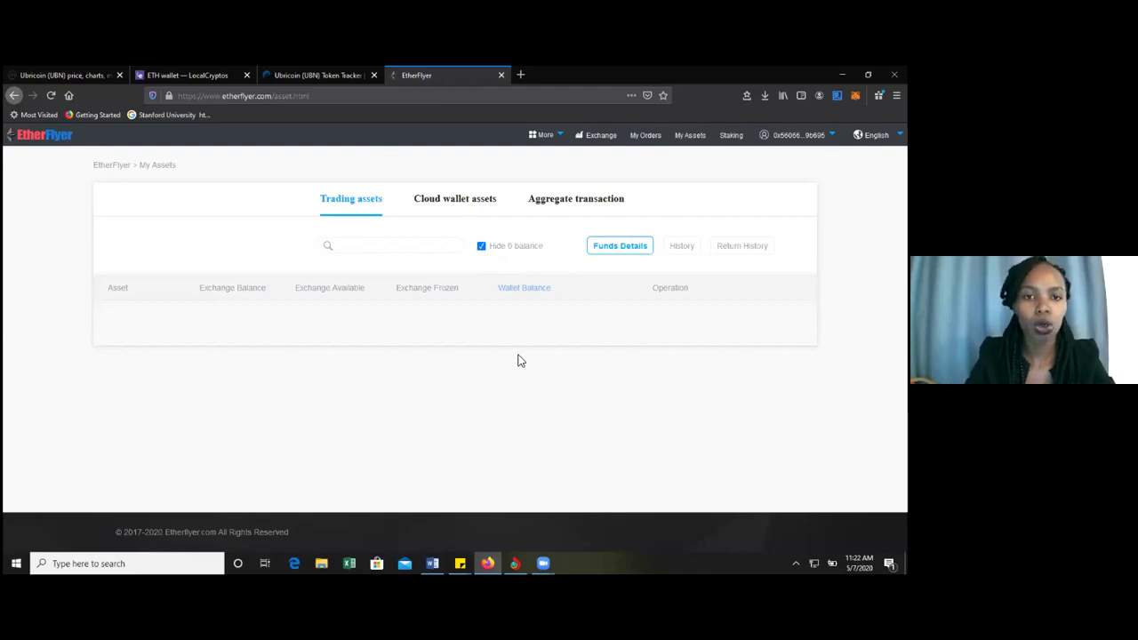
pyautogui.click(481, 246)
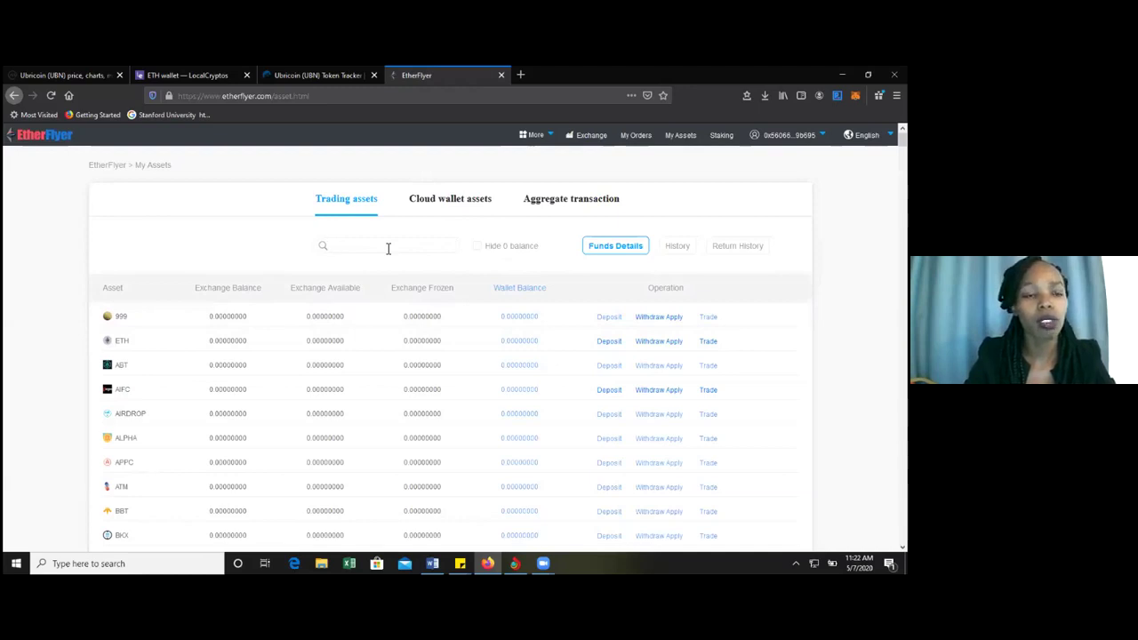
pyautogui.write('eth')
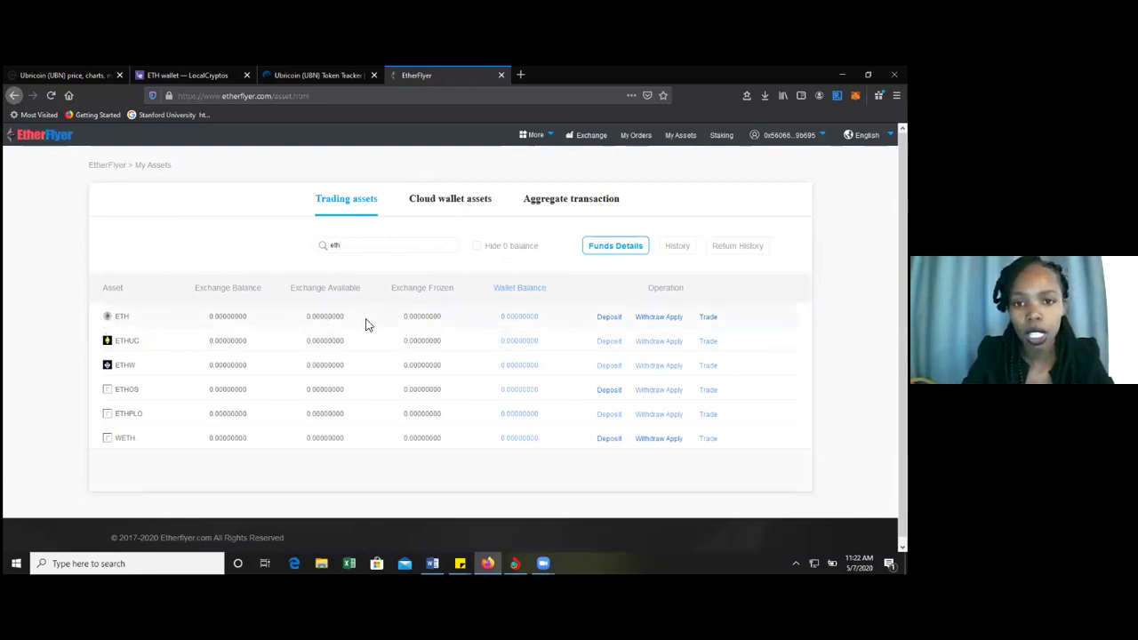
pyautogui.click(606, 322)
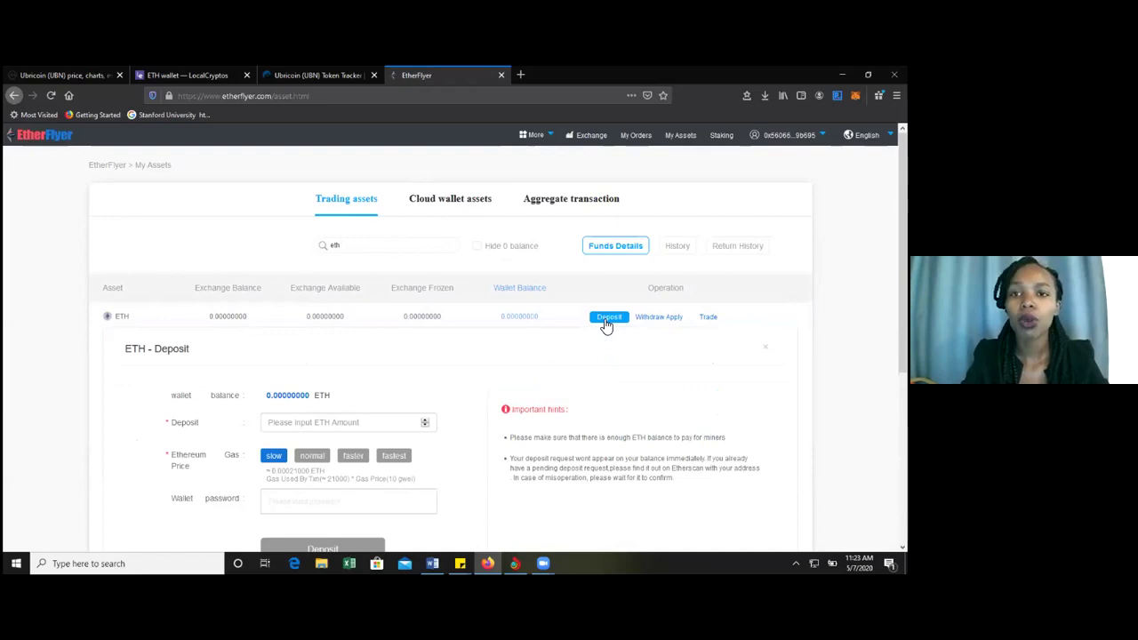
# Examine the ETH deposit form, including its deposit amount, gas price and wallet password fields
pyautogui.moveTo(788, 136)
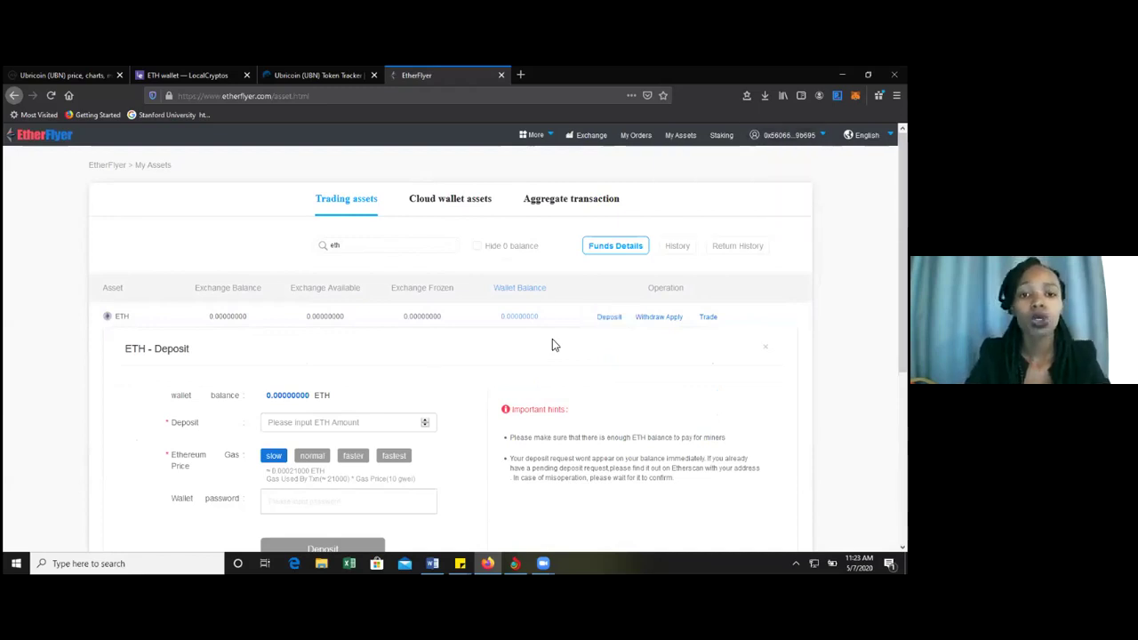
pyautogui.scroll(-2, 107, 373)
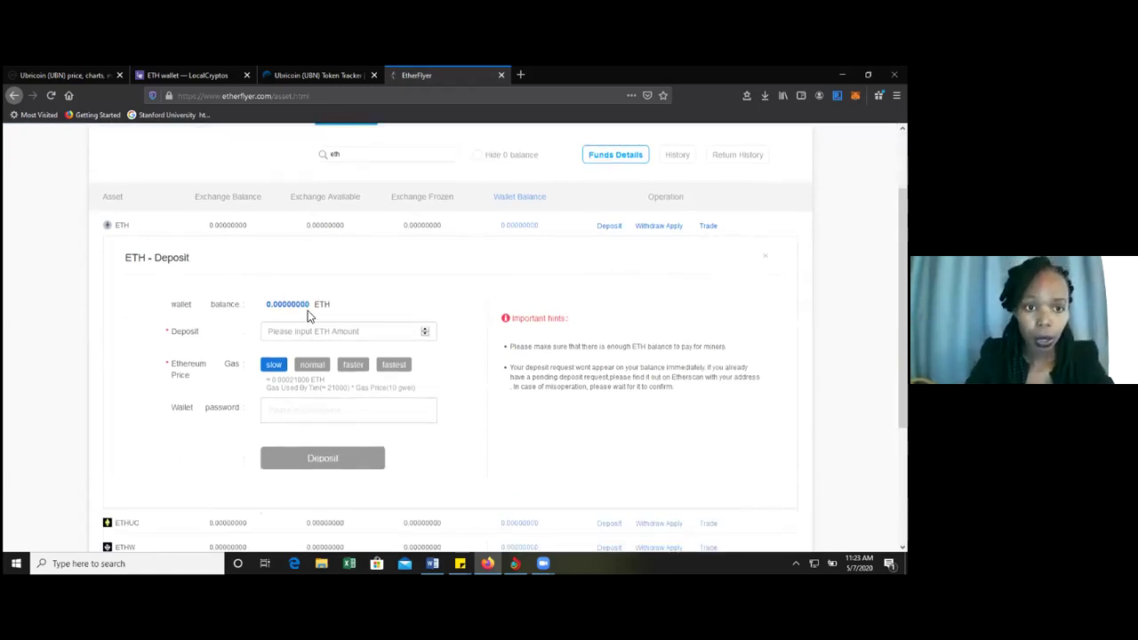
pyautogui.click(298, 333)
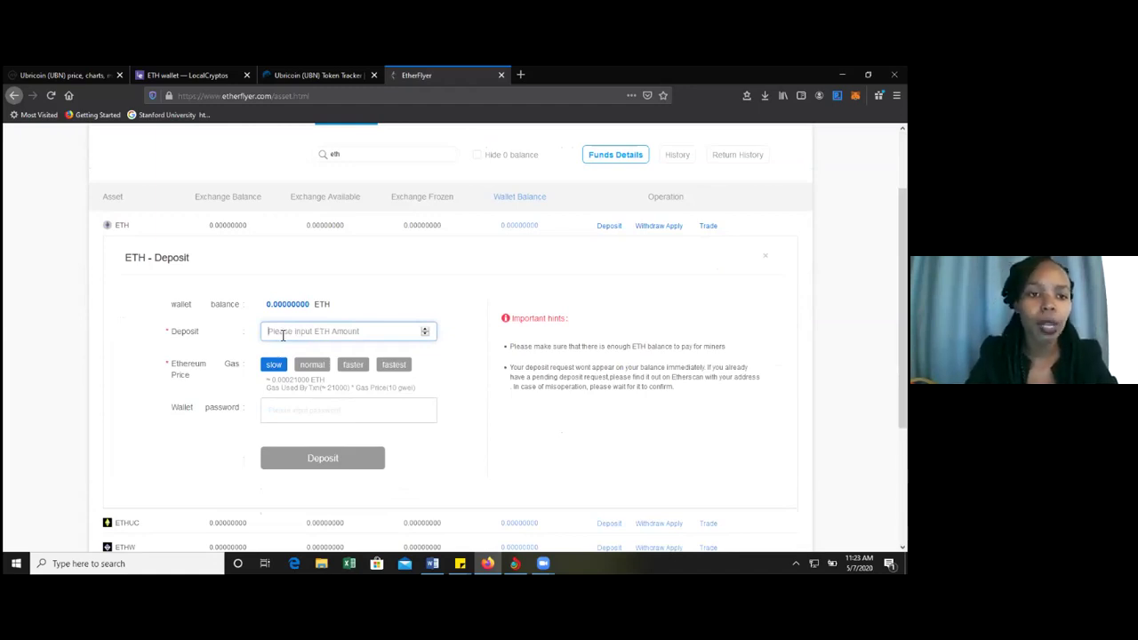
pyautogui.click(277, 407)
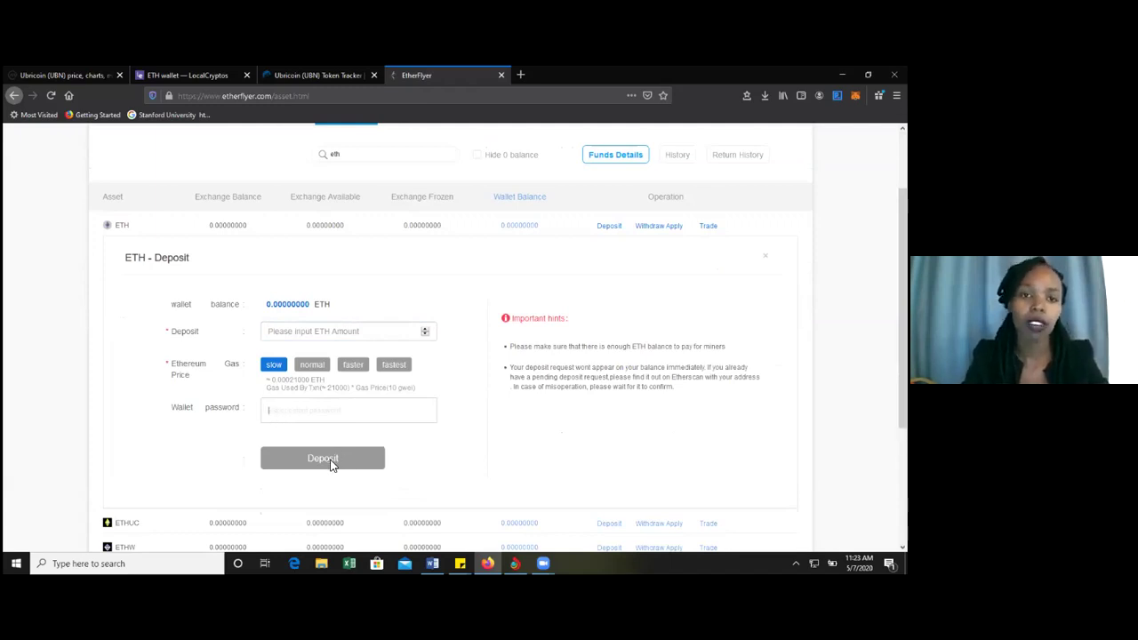
pyautogui.scroll(2, 106, 334)
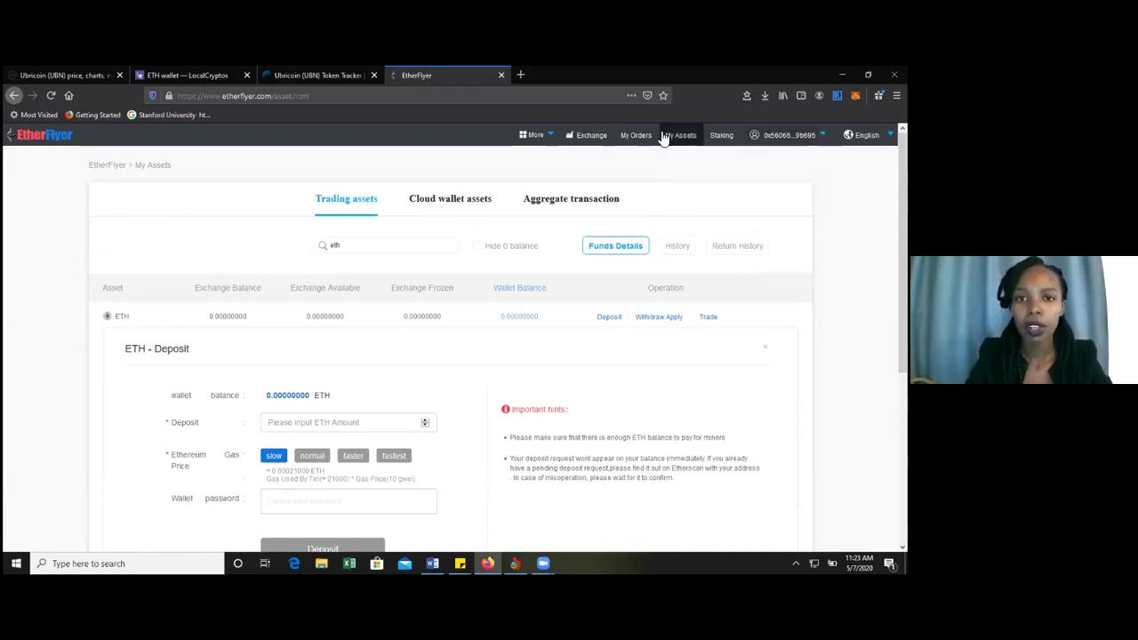
# Open the main board trading page, and also open EtherFlyer's UBN-ETH pair from the exchange list on Etherscan
pyautogui.moveTo(590, 140)
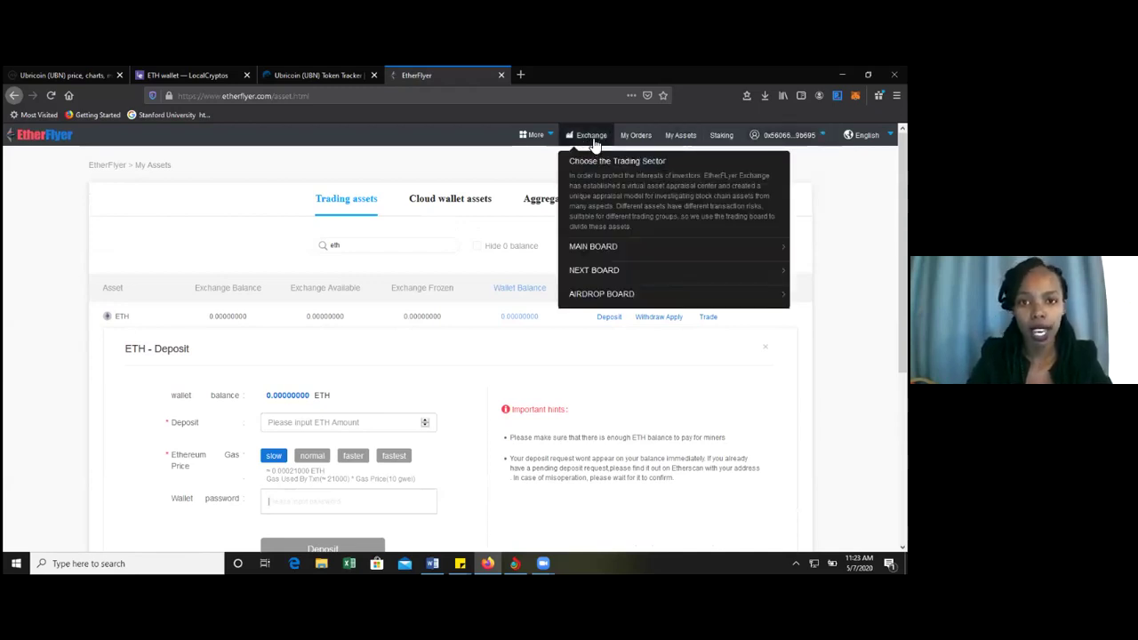
pyautogui.click(599, 258)
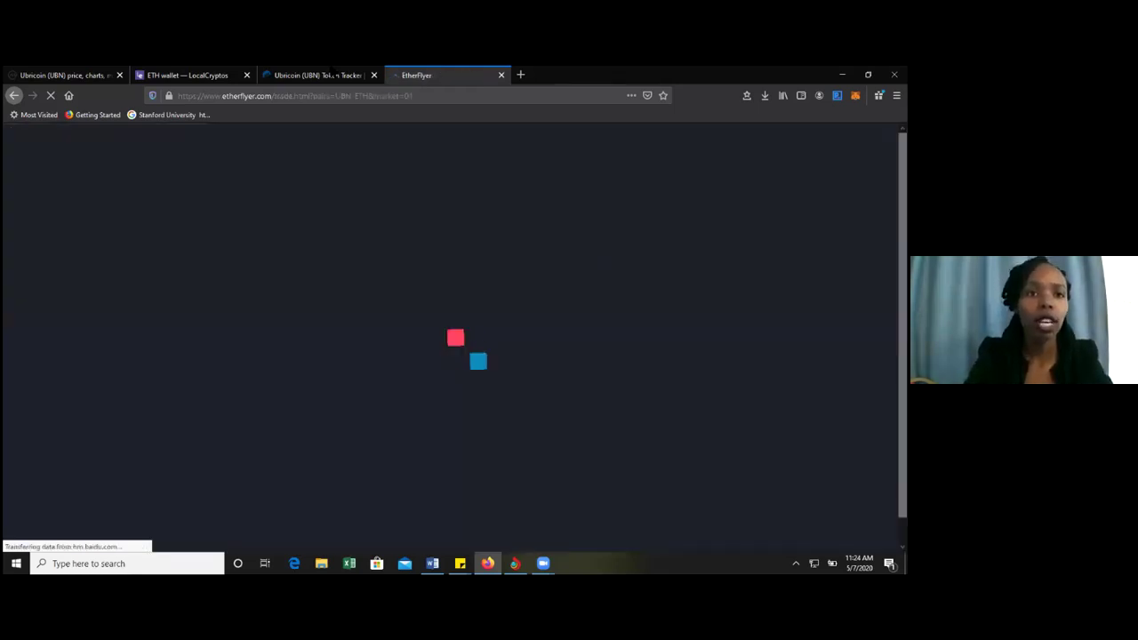
pyautogui.click(315, 73)
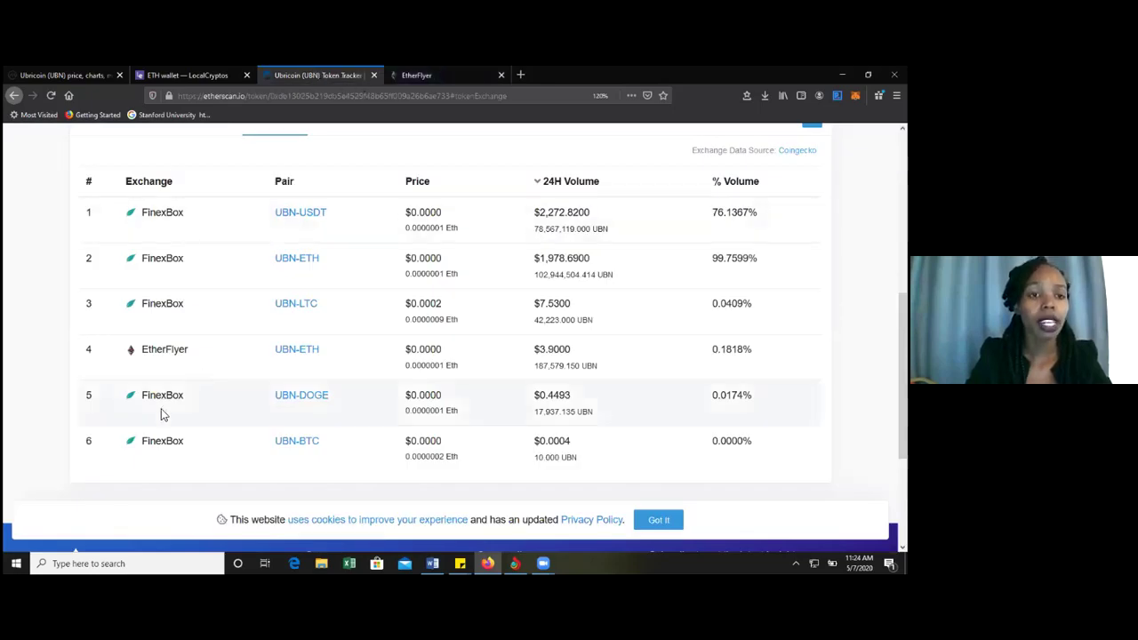
pyautogui.click(297, 350)
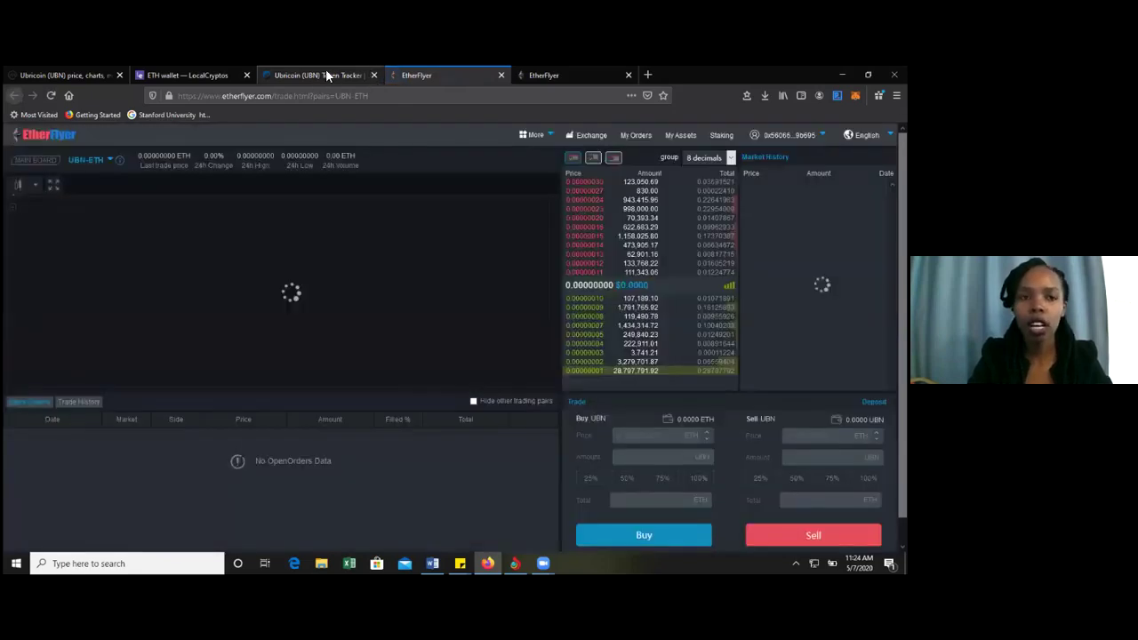
# Close the duplicate EtherFlyer page, add a blank browser tab and return to the remaining UBN-ETH trading page
pyautogui.click(326, 75)
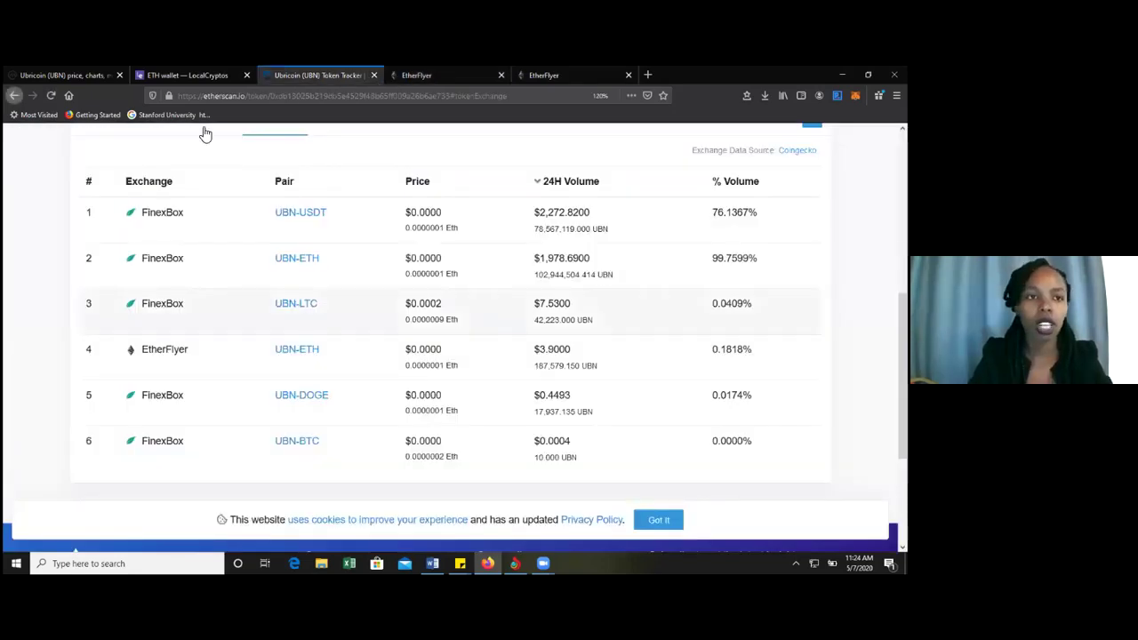
pyautogui.click(553, 75)
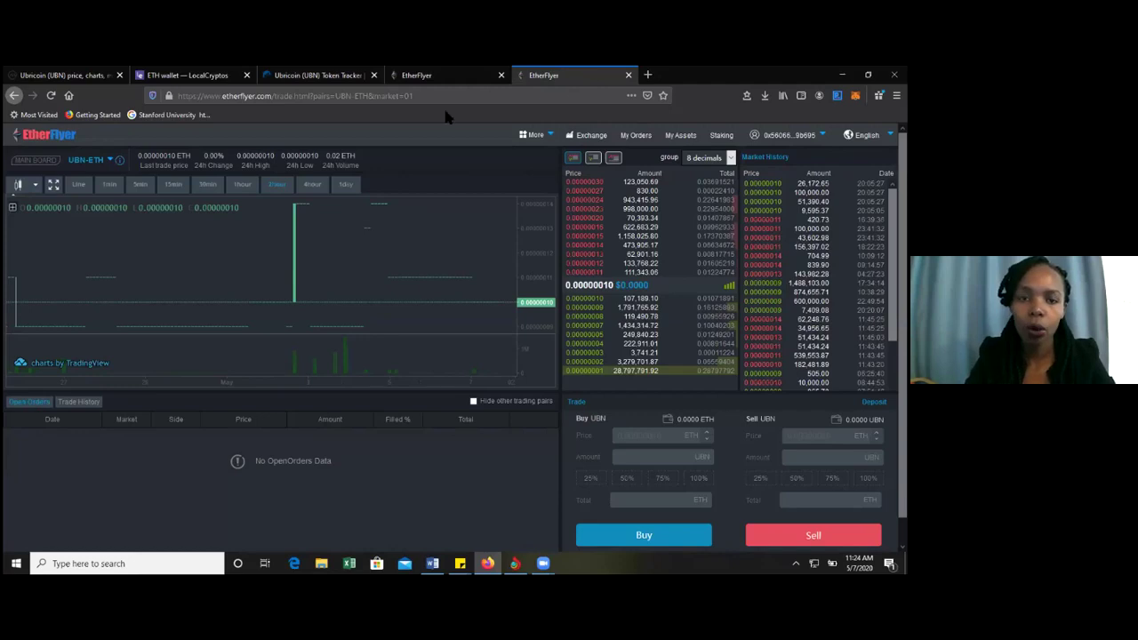
pyautogui.hotkey('ctrl', 'w')
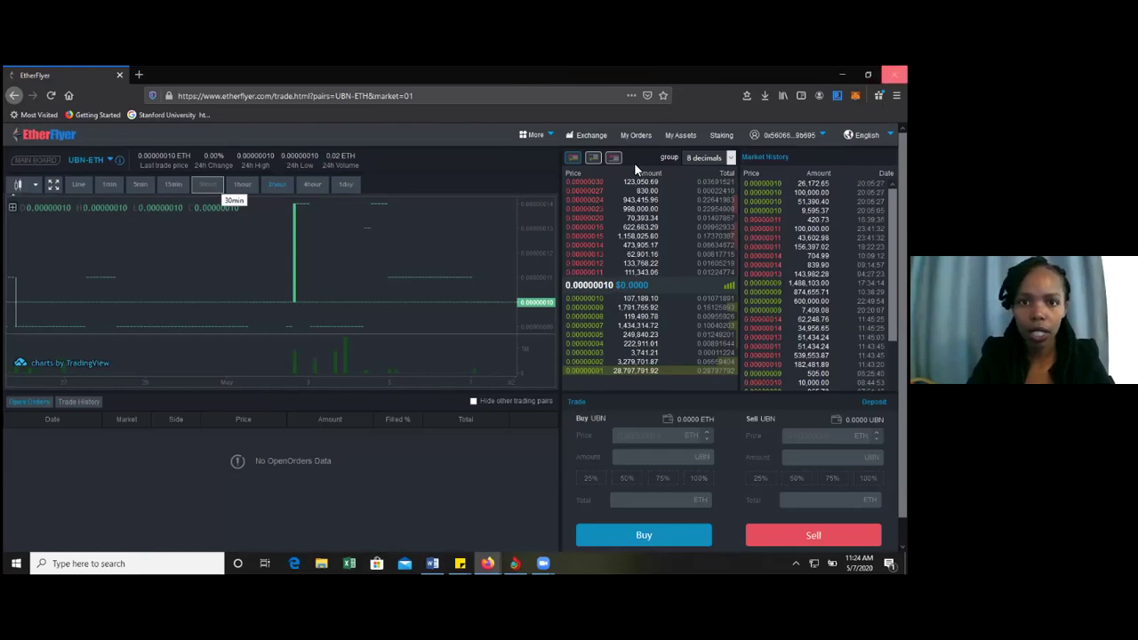
pyautogui.click(895, 74)
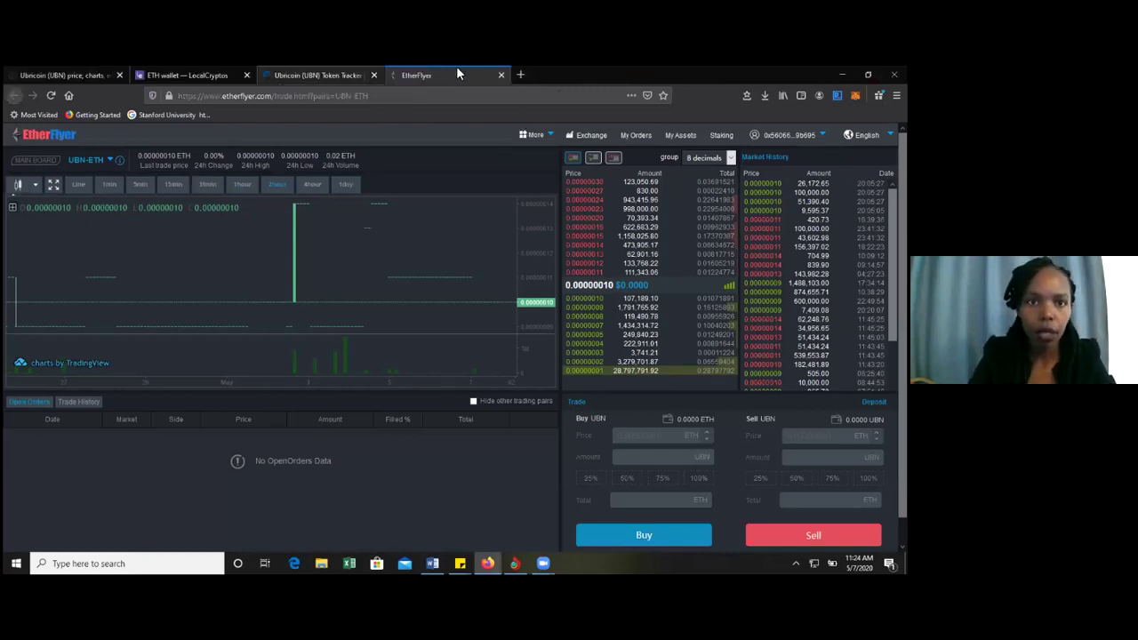
pyautogui.click(522, 75)
pyautogui.click(332, 69)
pyautogui.click(430, 69)
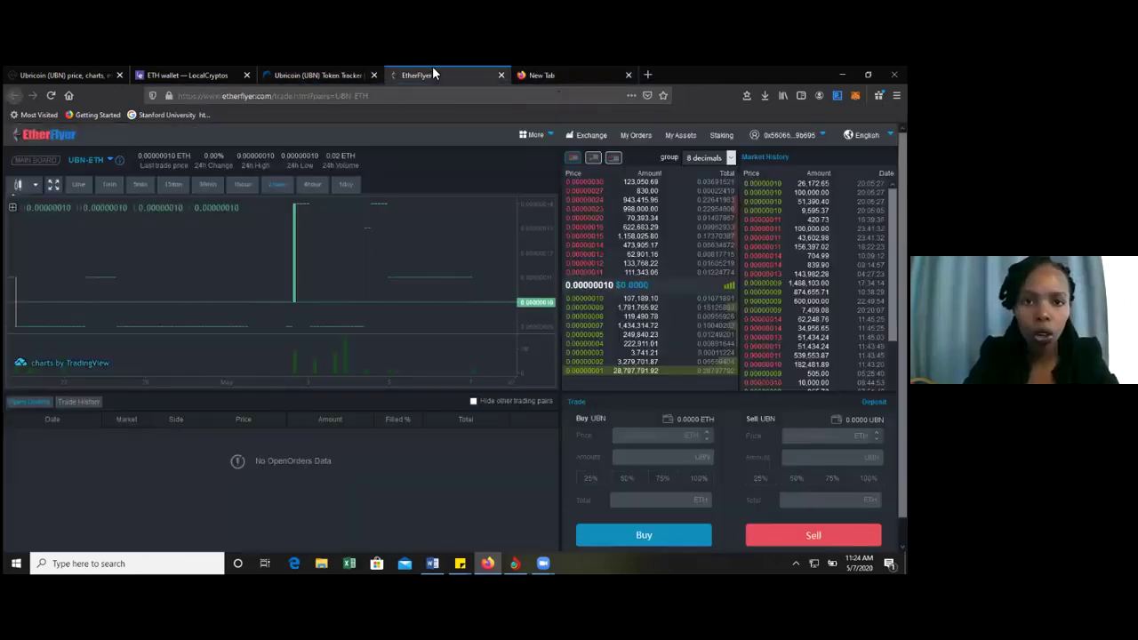
# Switch the trading page to the ABB/ETH pair from the main board's pair list
pyautogui.click(596, 142)
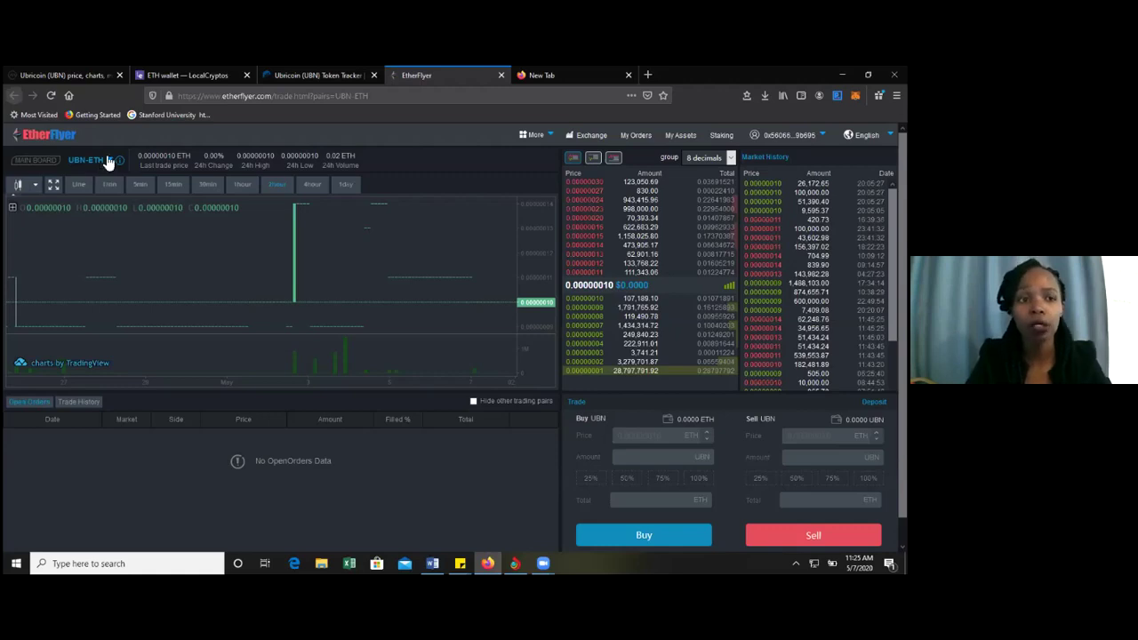
pyautogui.click(109, 162)
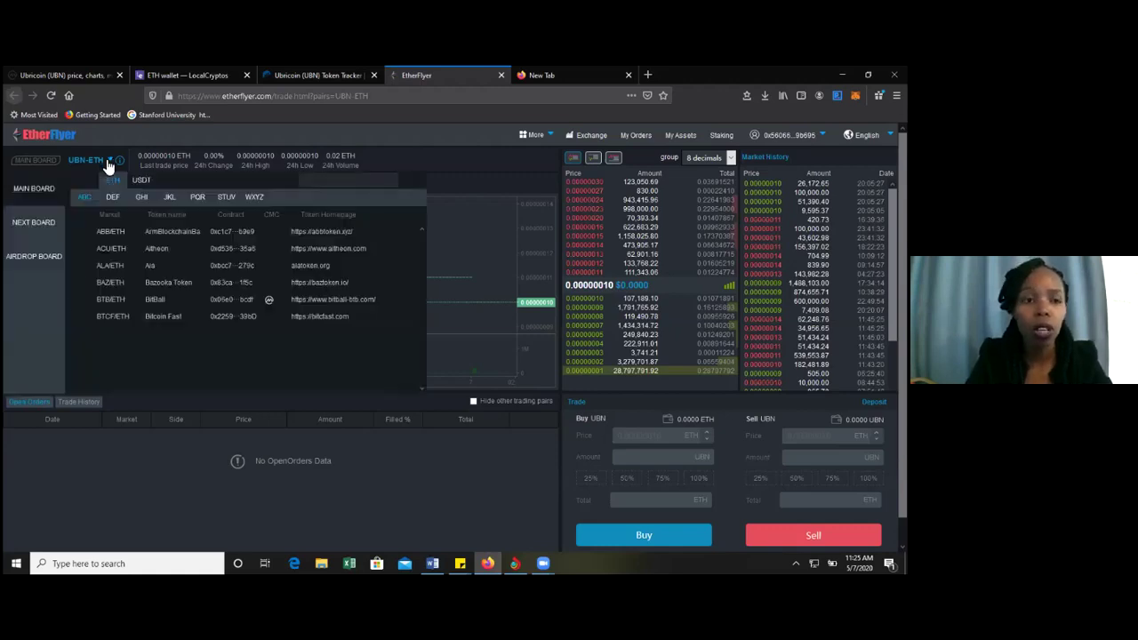
pyautogui.click(110, 233)
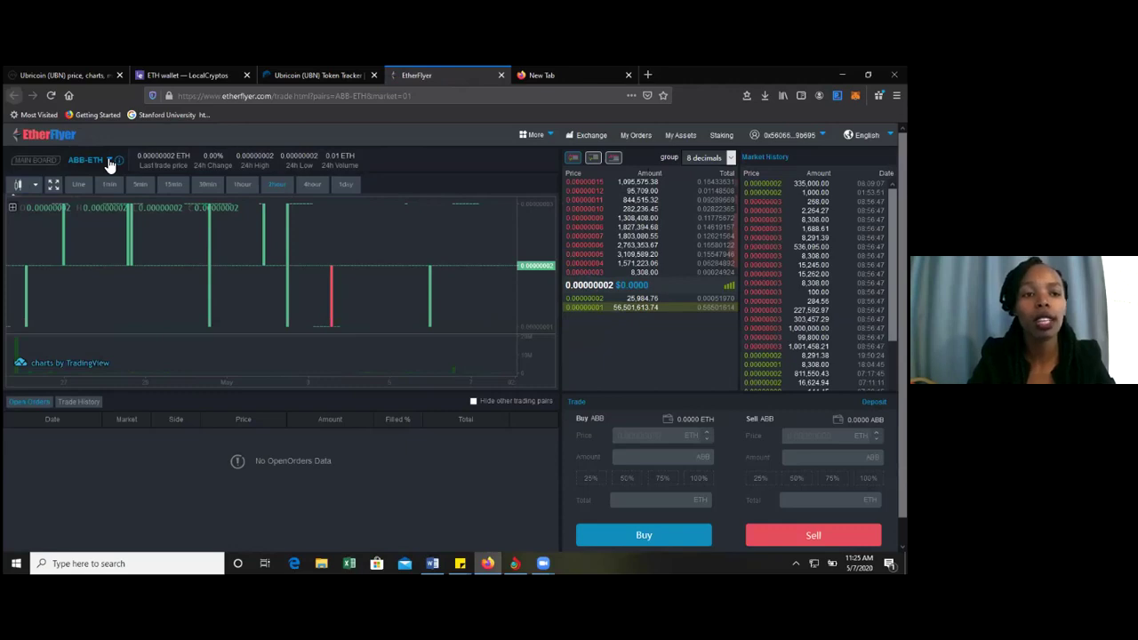
# Search the trading pair list for "ubn" and open the UBN/ETH pair
pyautogui.click(110, 163)
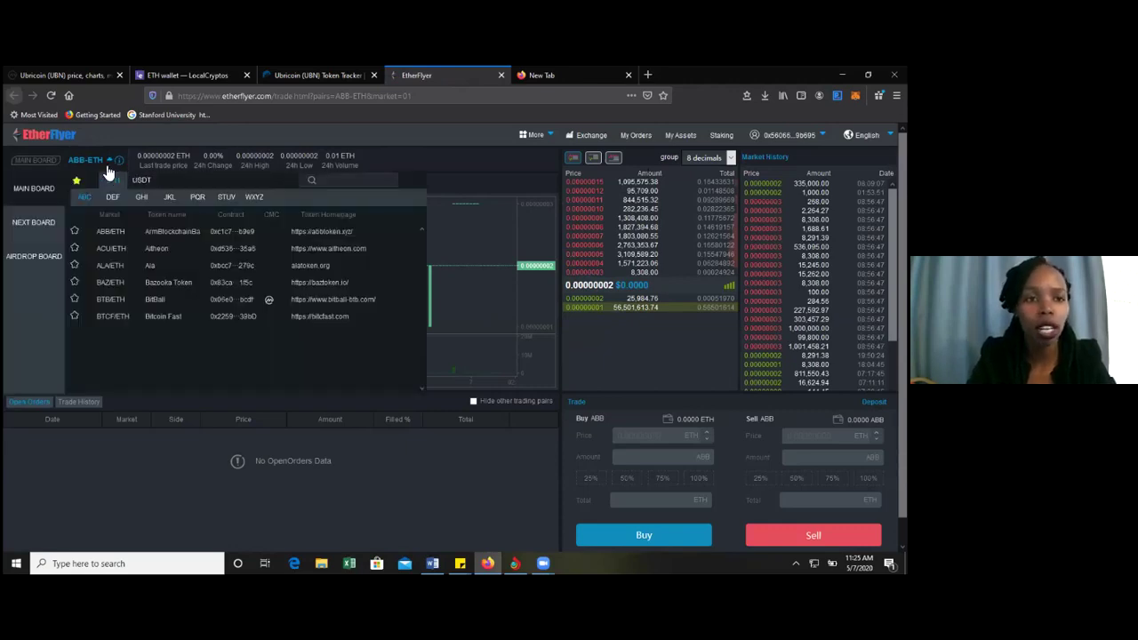
pyautogui.write('ubn')
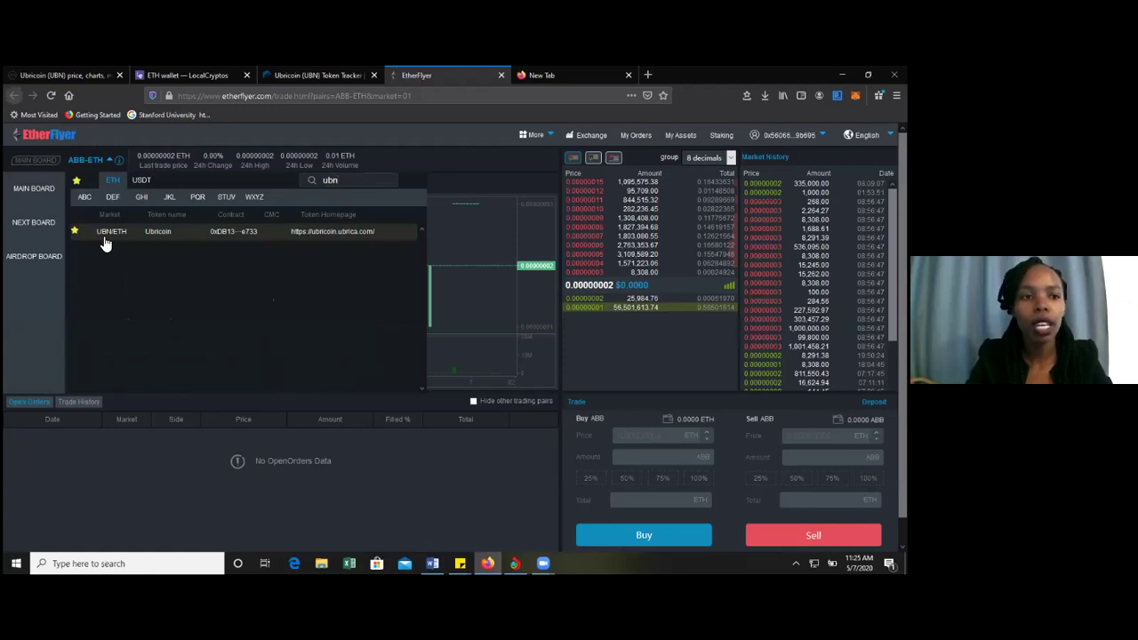
pyautogui.click(104, 242)
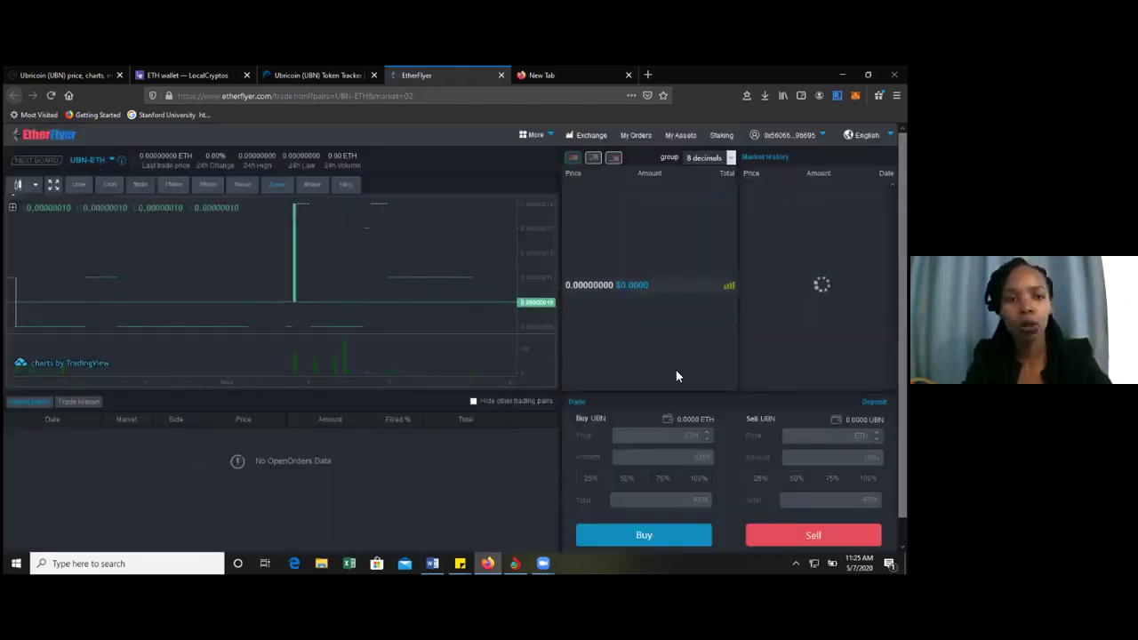
# Load the sell orders priced 0.00000011, 0.00000012 and finally 0.00000014 ETH from the order book into the Buy UBN form
pyautogui.scroll(-1, 39, 407)
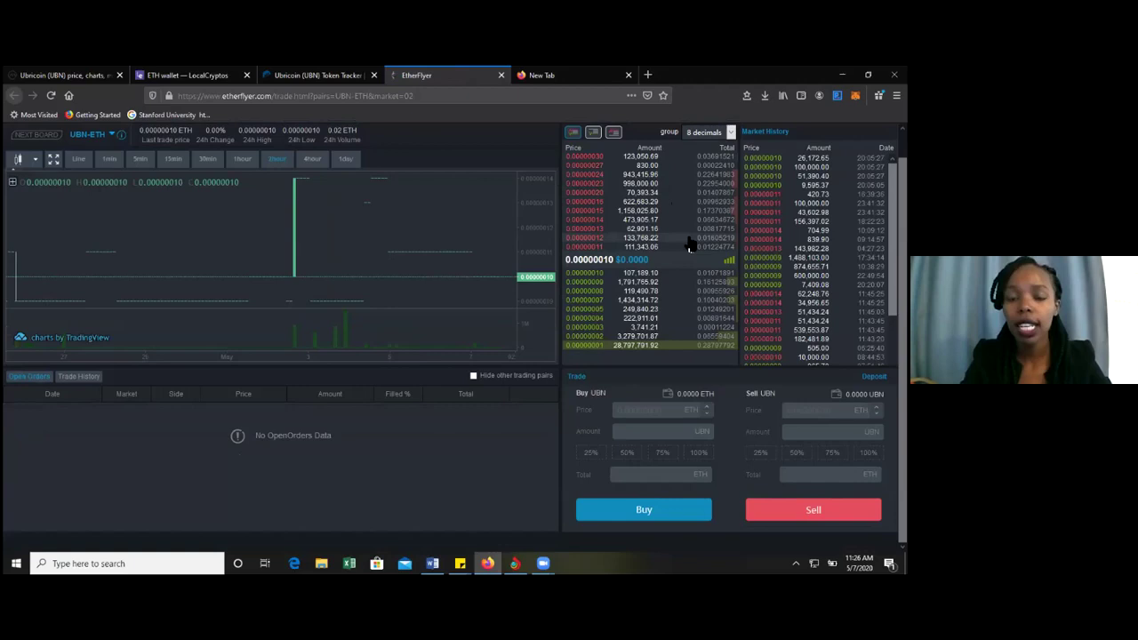
pyautogui.click(595, 249)
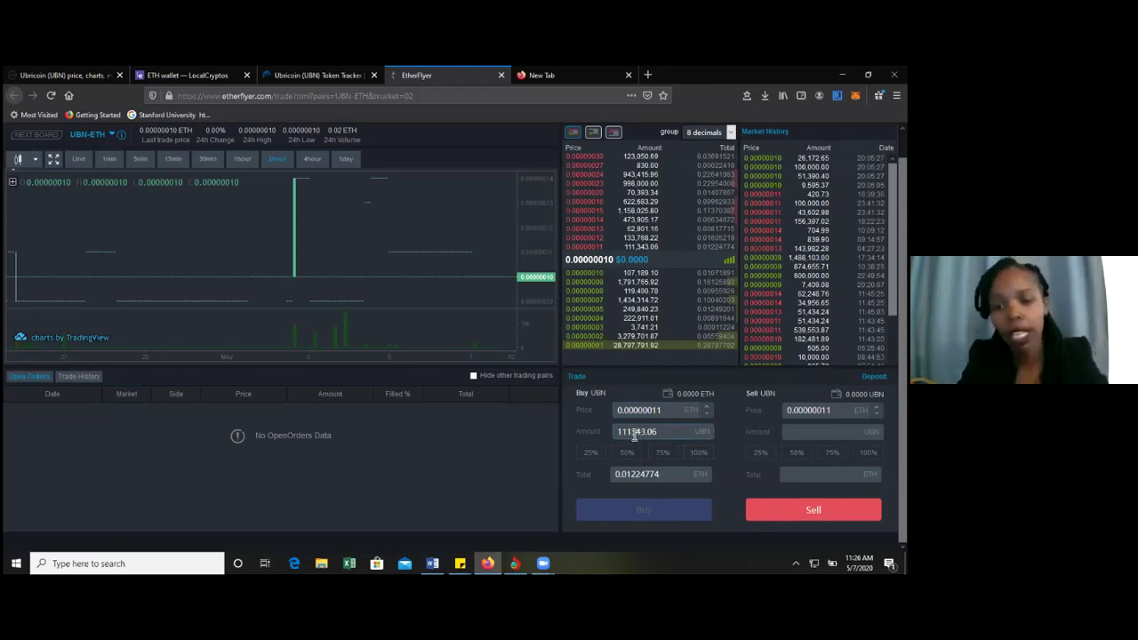
pyautogui.click(638, 238)
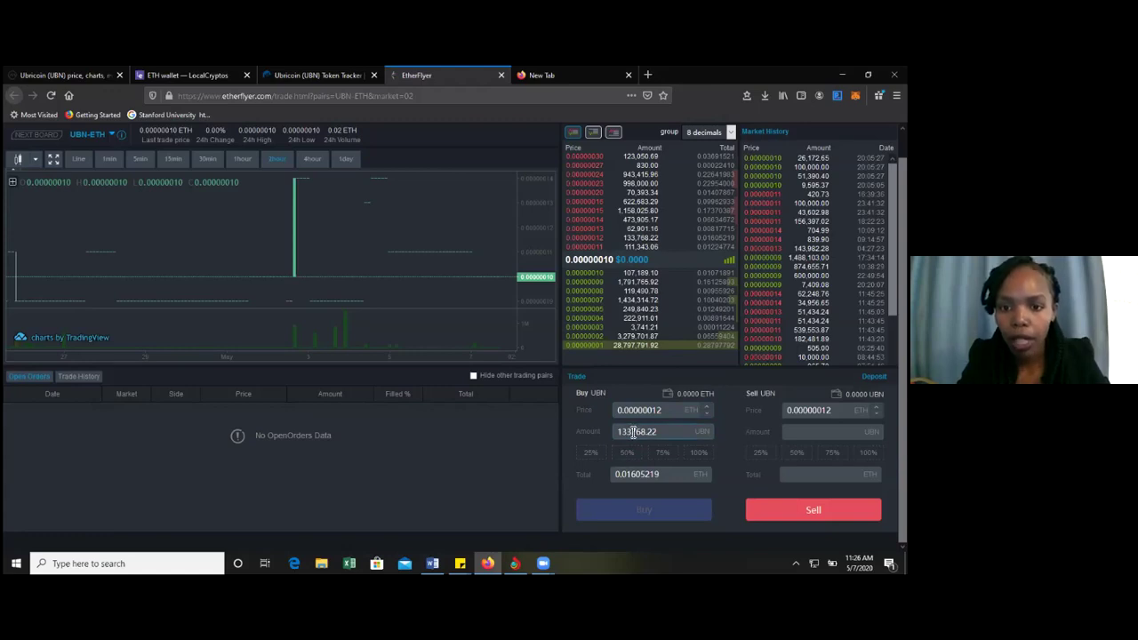
pyautogui.click(640, 222)
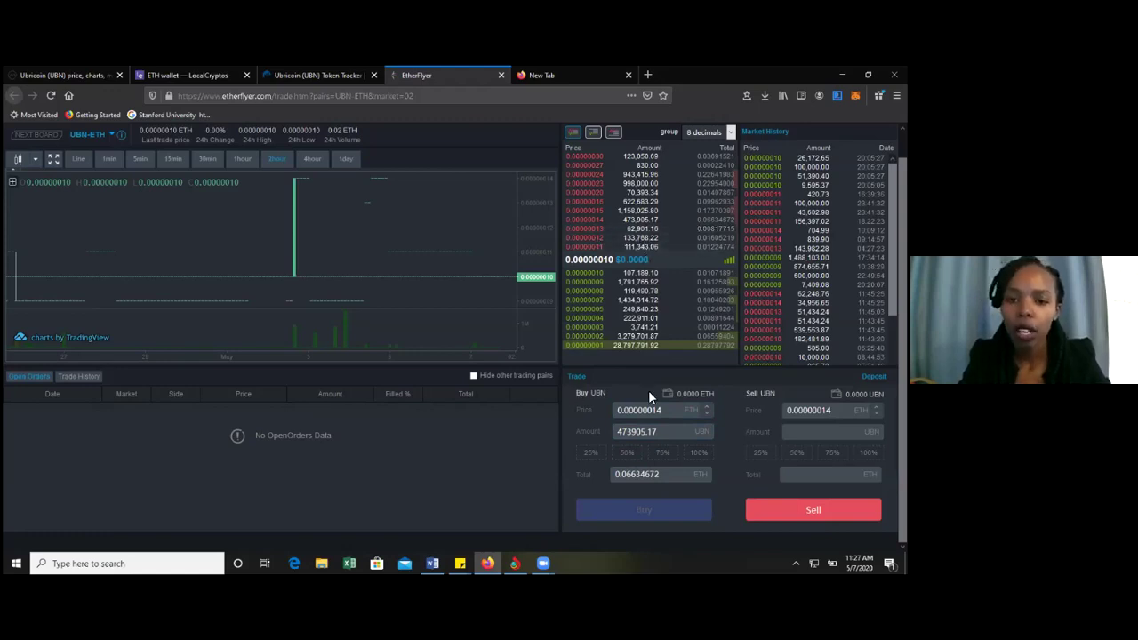
# Load the sell order priced 0.00000012 ETH and finally the one at 0.00000011 ETH into the Buy UBN form
pyautogui.click(641, 239)
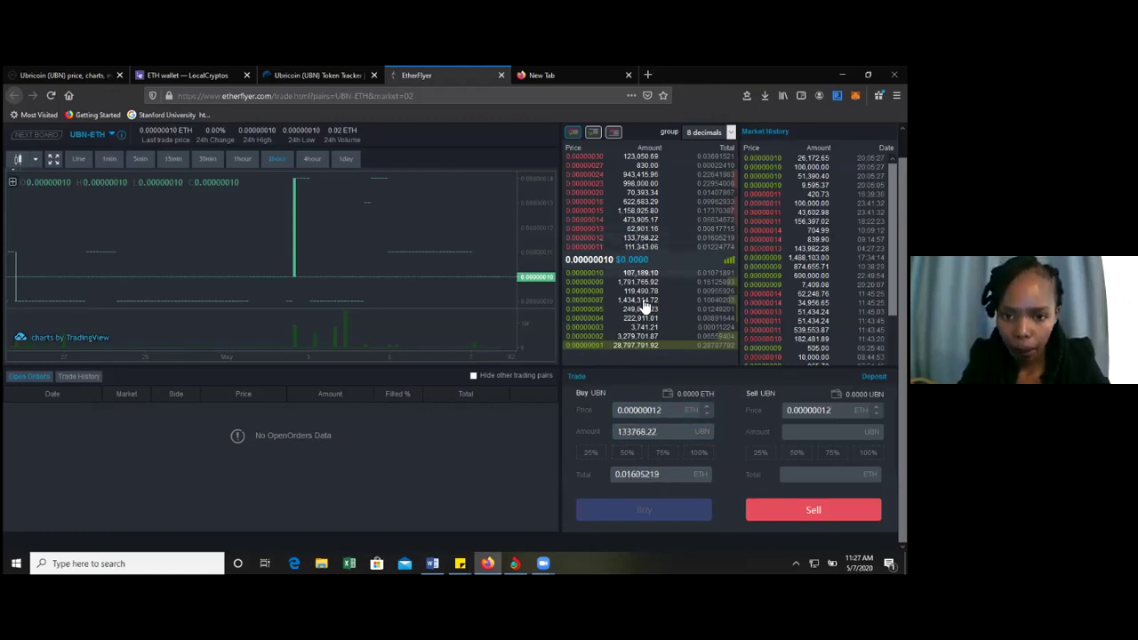
pyautogui.click(649, 248)
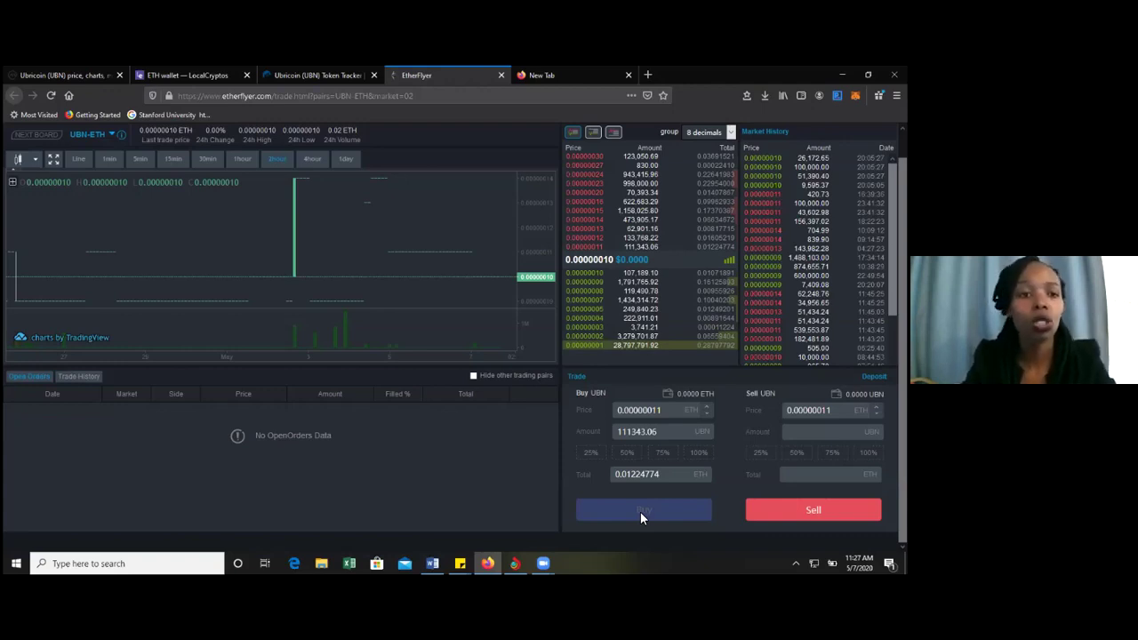
pyautogui.moveTo(56, 329); pyautogui.dragTo(43, 431)
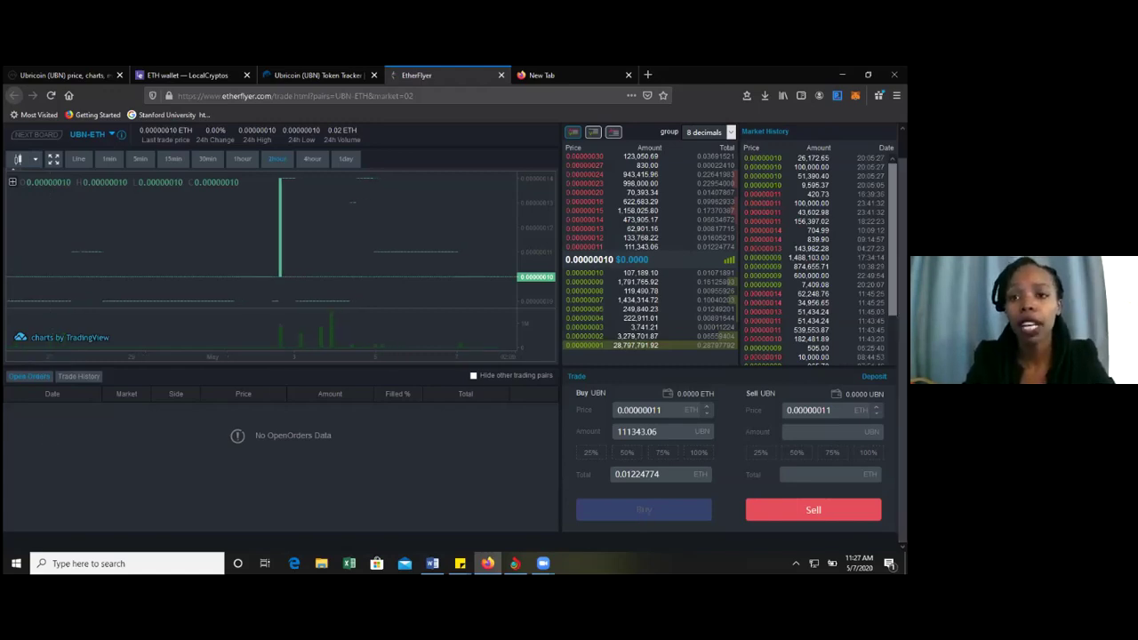
# Open the My Assets page and search the trading assets for "ubn" with zero-balance assets included
pyautogui.scroll(1, 454, 337)
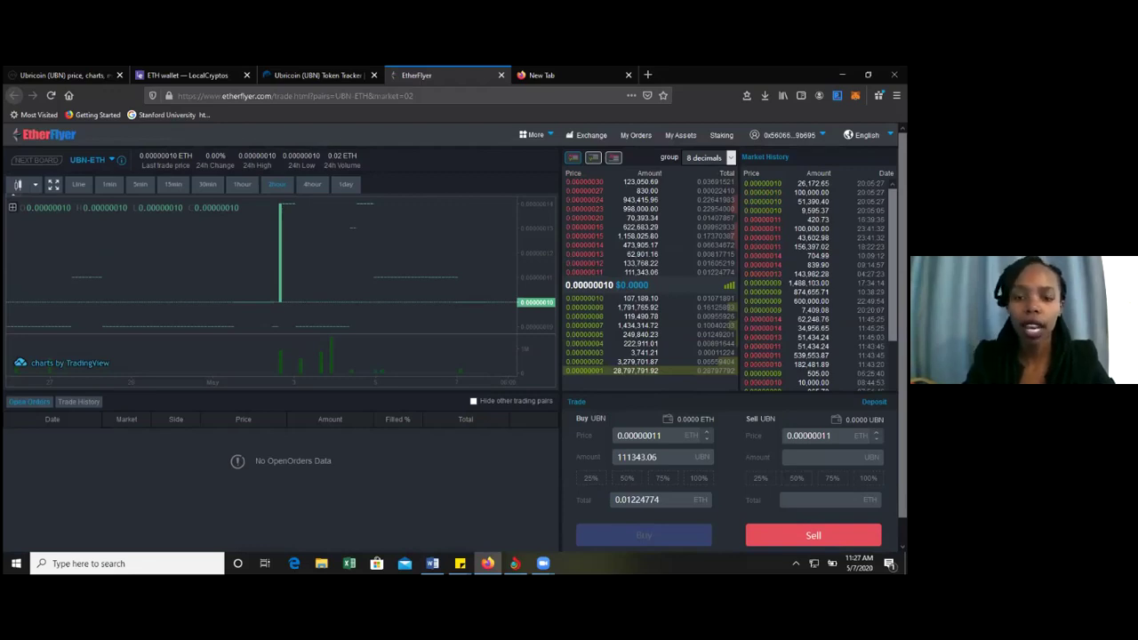
pyautogui.click(680, 135)
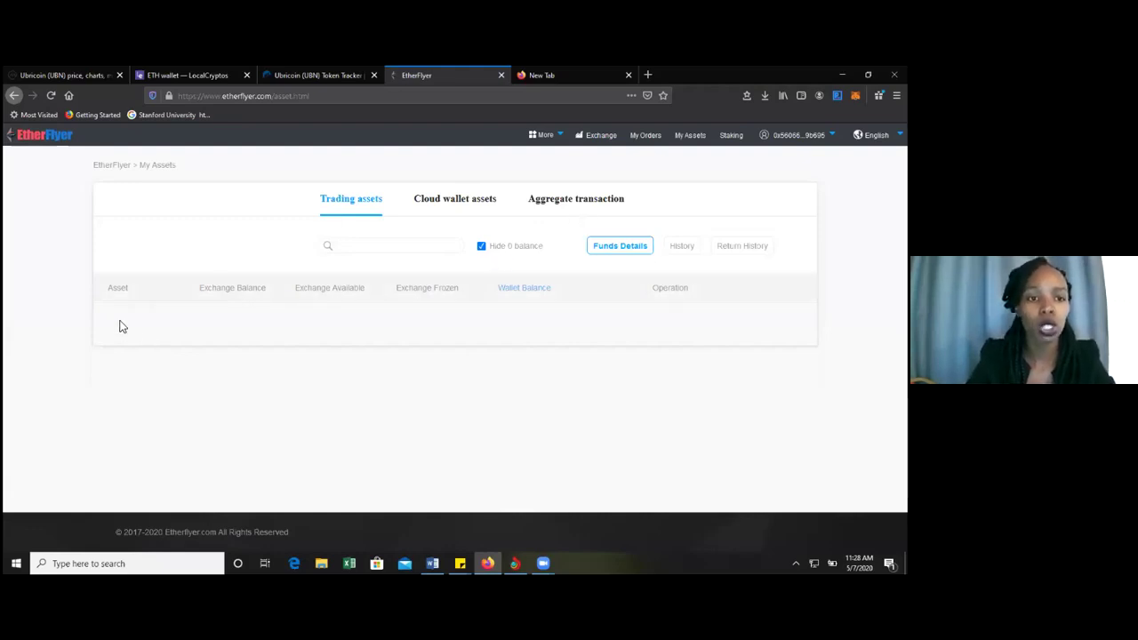
pyautogui.click(481, 248)
pyautogui.click(481, 249)
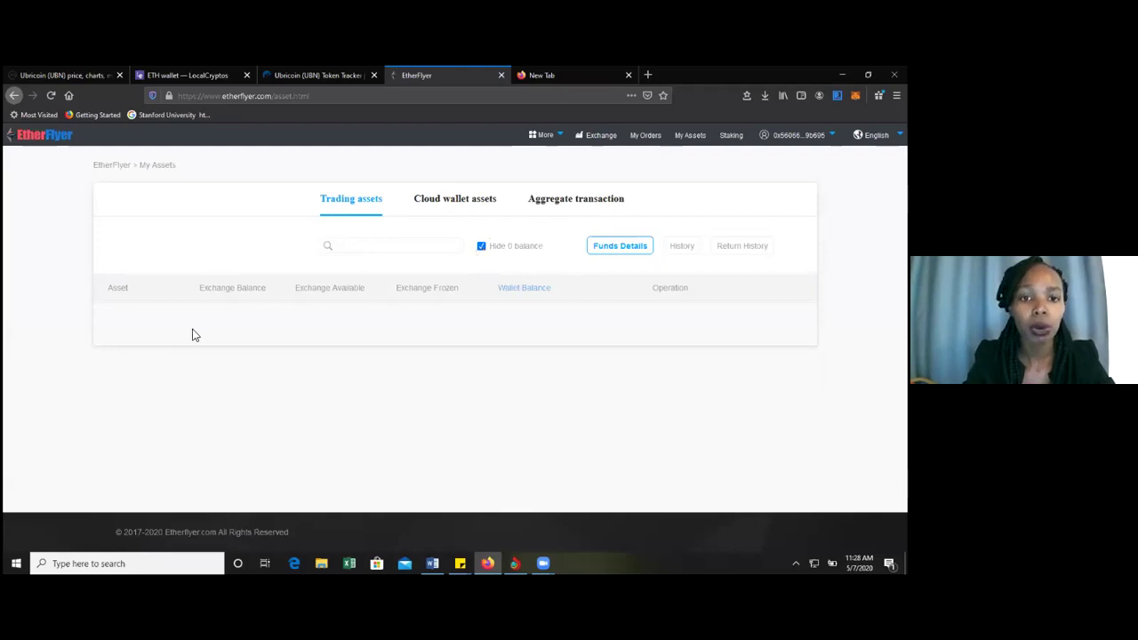
pyautogui.click(354, 242)
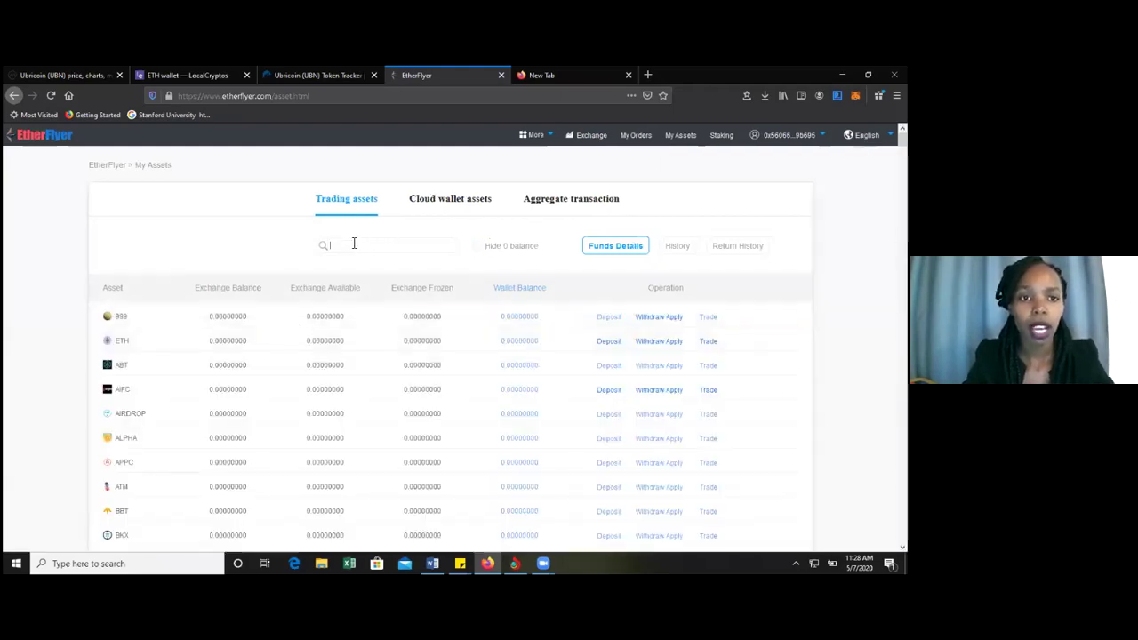
pyautogui.write('ubn')
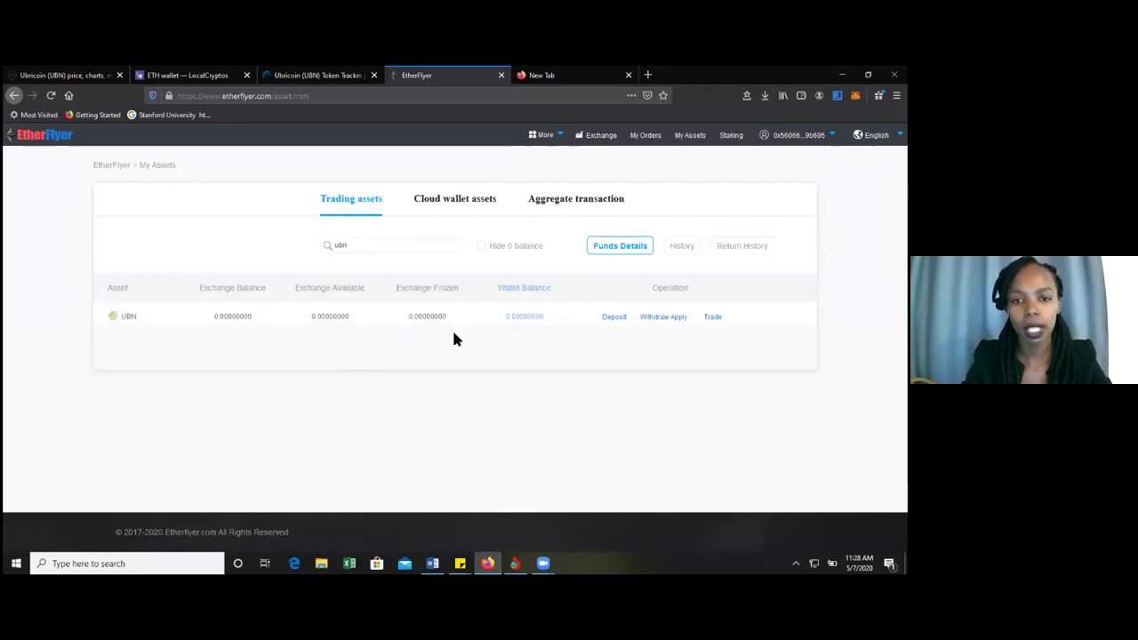
# Open the withdrawal form for UBN and go through its withdraw amount and wallet password fields without filling them in
pyautogui.click(674, 319)
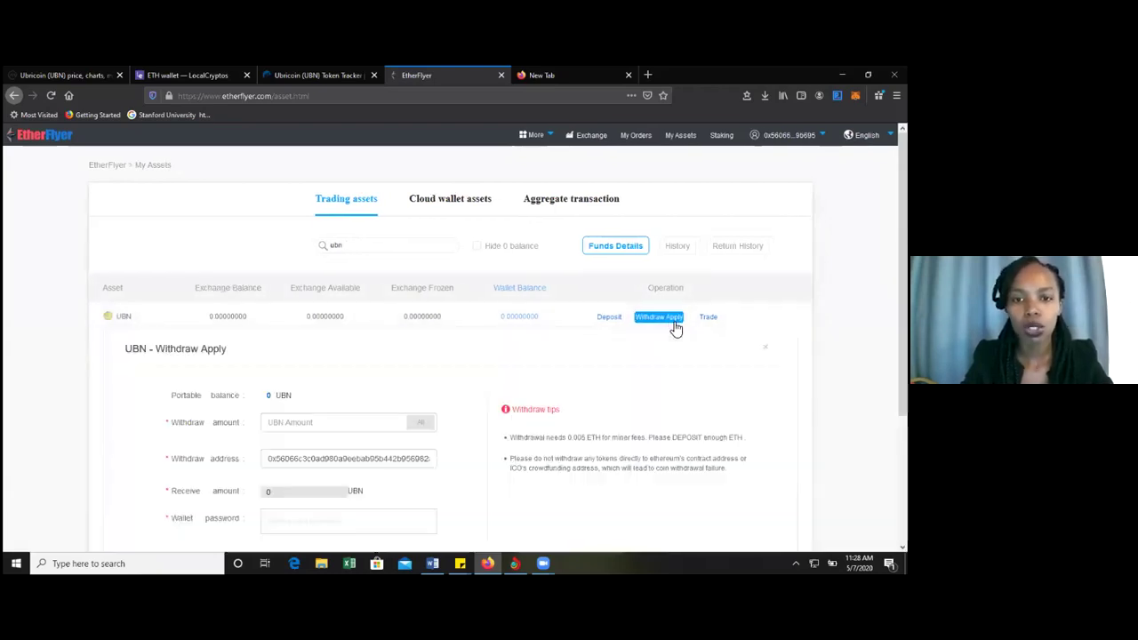
pyautogui.scroll(-1, 75, 383)
pyautogui.scroll(-2, 71, 364)
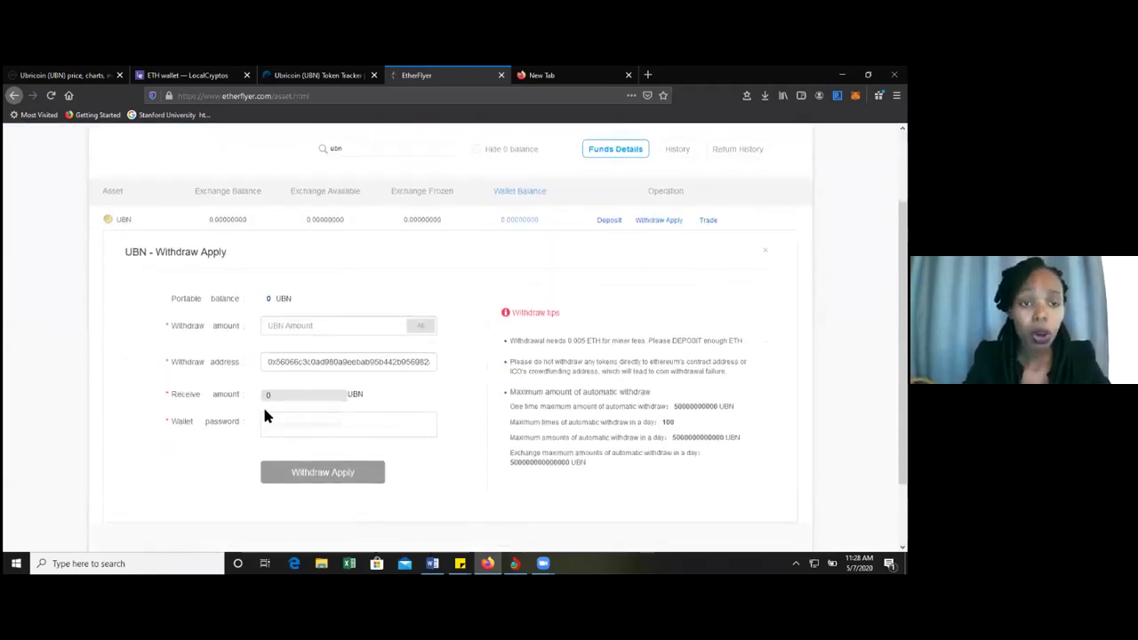
pyautogui.click(277, 328)
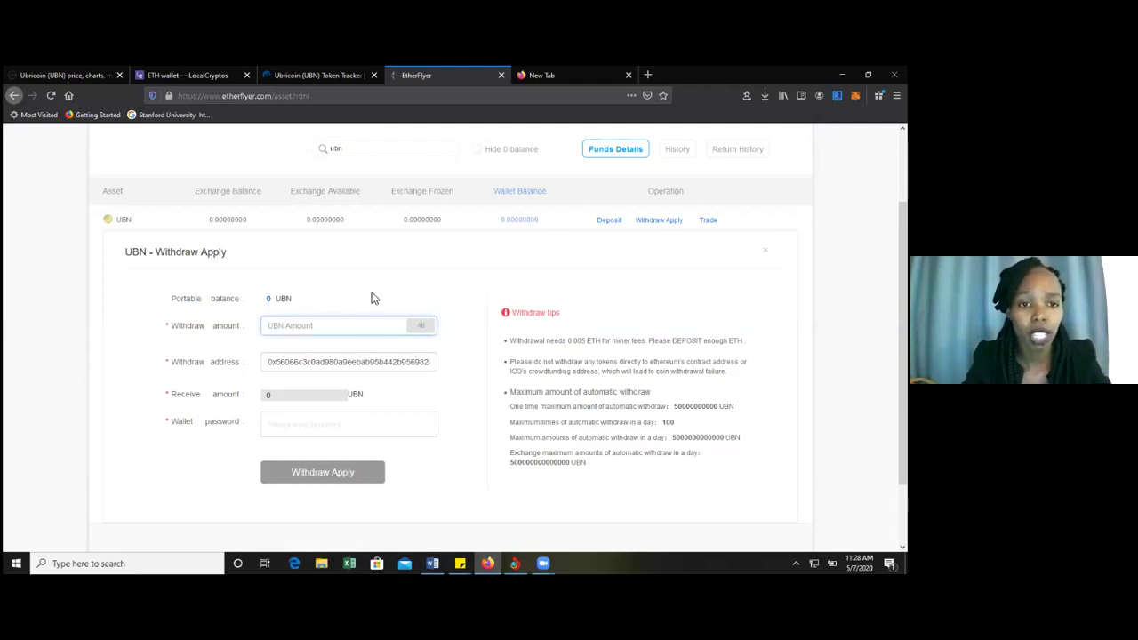
pyautogui.click(283, 423)
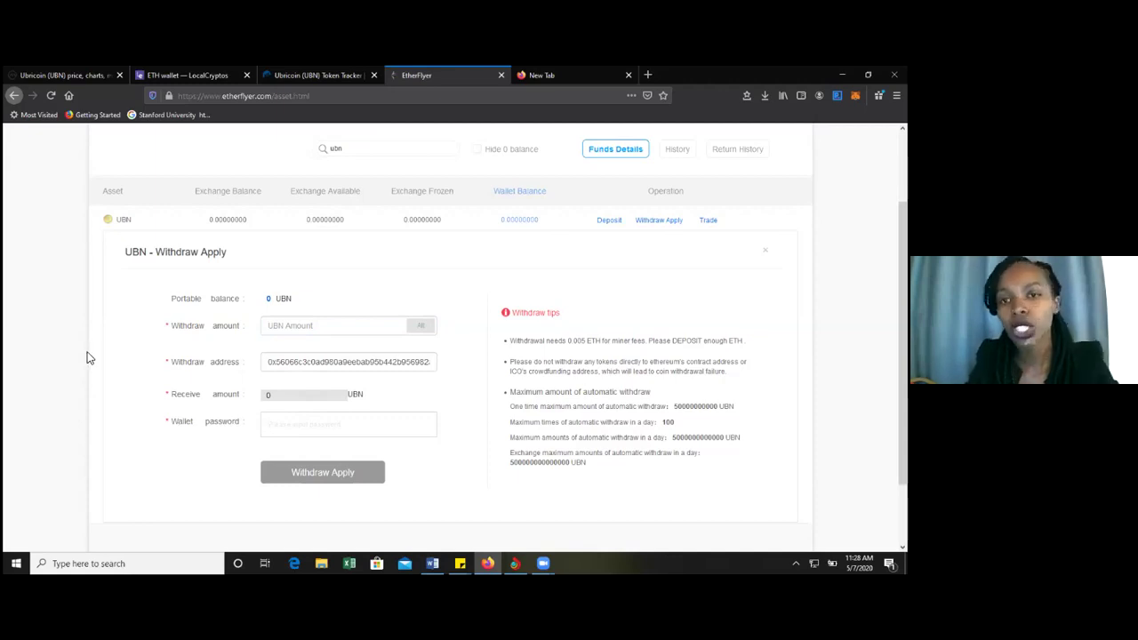
# Show the account's ETH wallet and EtherFlyer balances from the page header
pyautogui.scroll(2, 204, 400)
pyautogui.moveTo(787, 136)
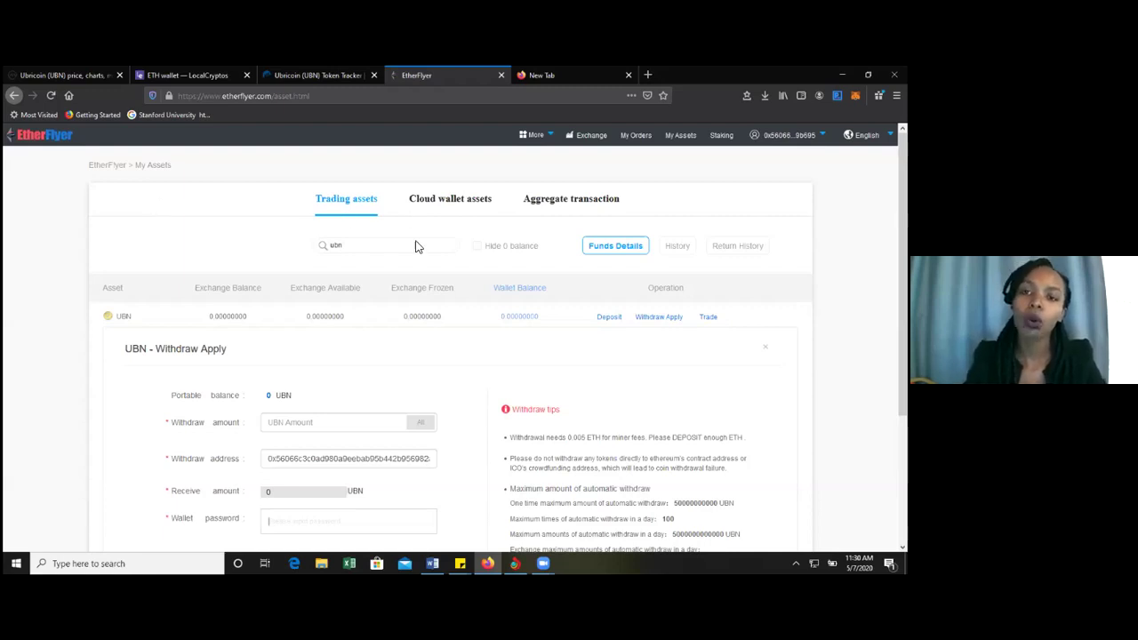
pyautogui.moveTo(787, 136)
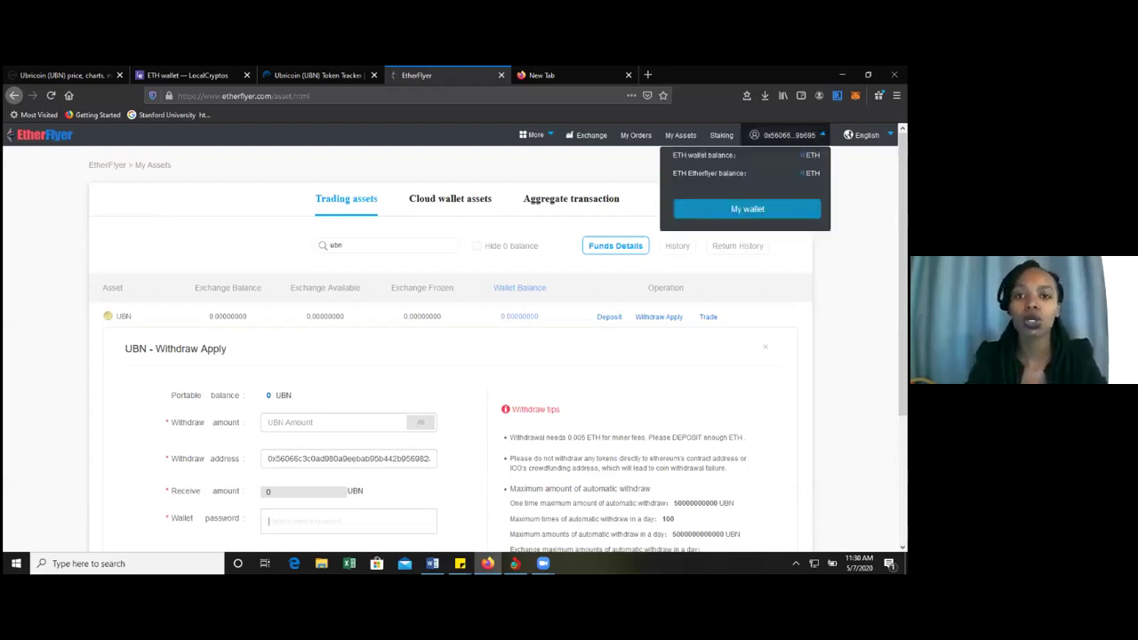